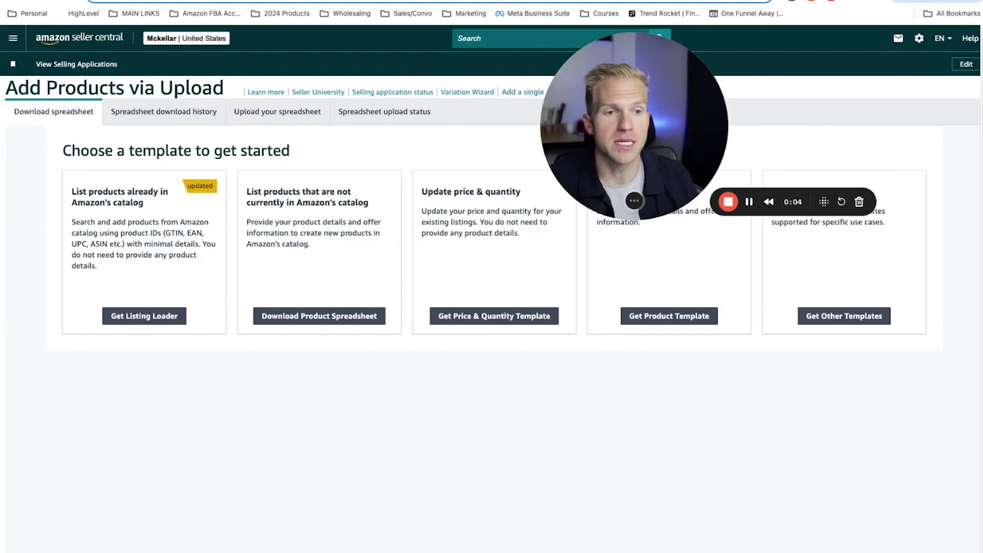
Step: Go to the Catalog's Add Products via Upload page in Seller Central
{"action": "left_click_drag", "start_coordinate": [567, 125], "coordinate": [624, 124]}
{"action": "left_click_drag", "start_coordinate": [691, 119], "coordinate": [715, 119]}
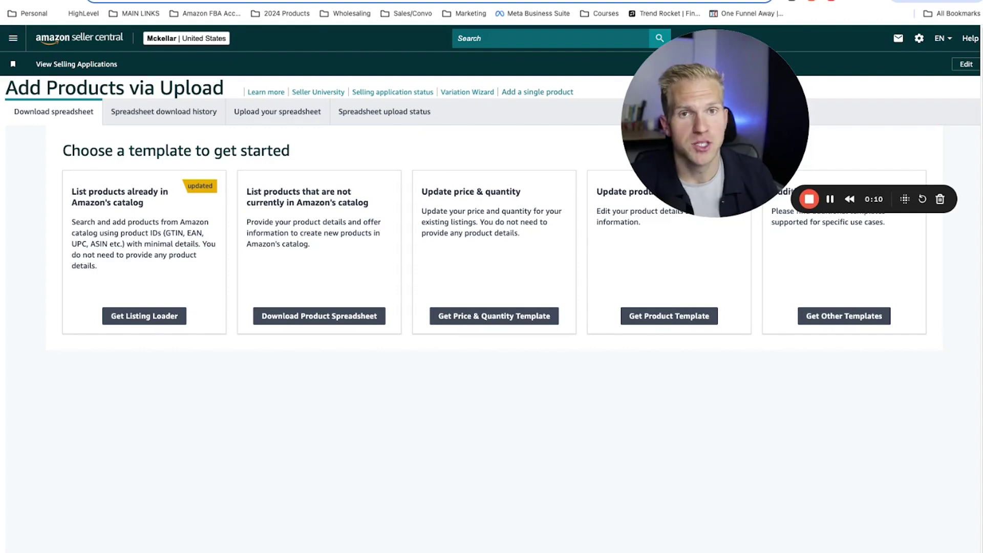
{"action": "left_click_drag", "start_coordinate": [682, 159], "coordinate": [838, 159]}
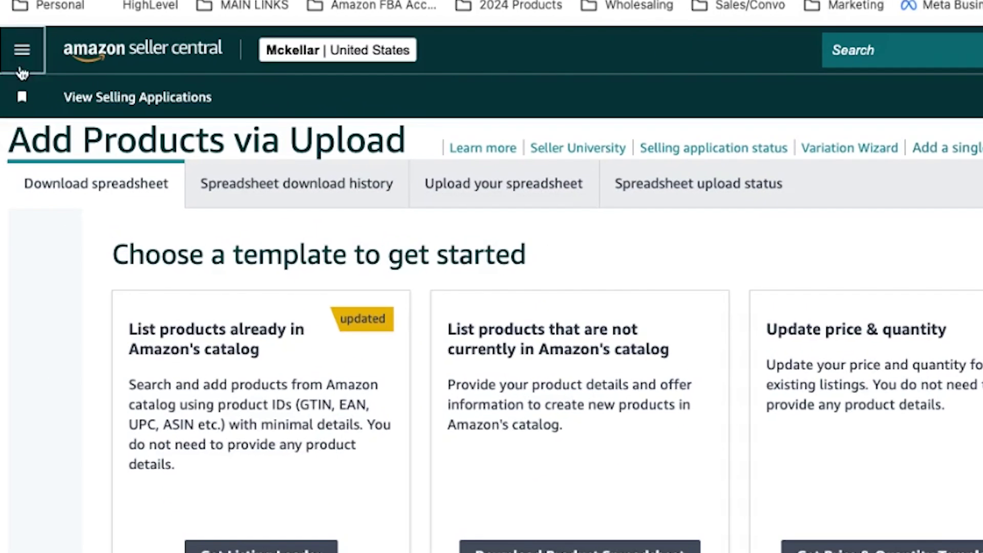
{"action": "left_click", "coordinate": [12, 38]}
{"action": "mouse_move", "coordinate": [31, 83]}
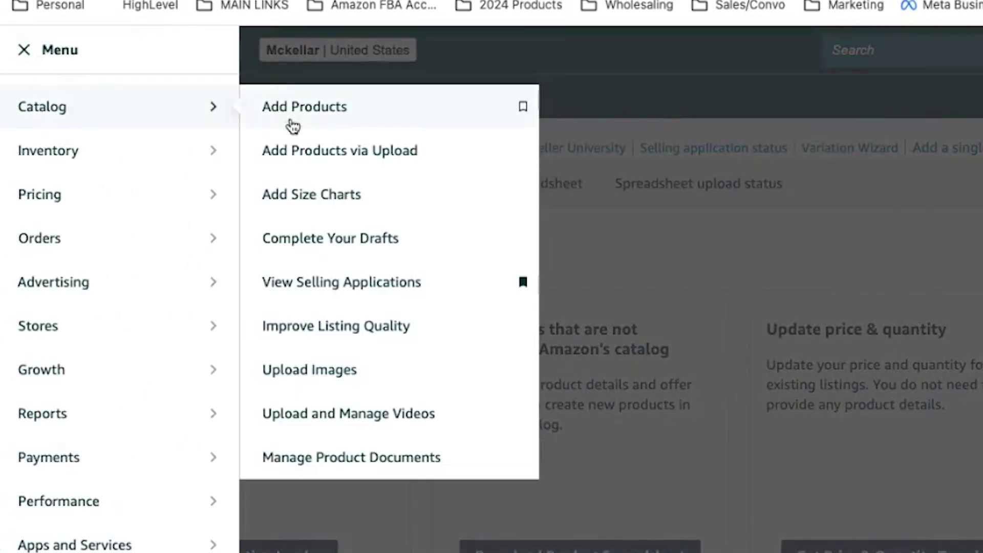
{"action": "left_click", "coordinate": [300, 149]}
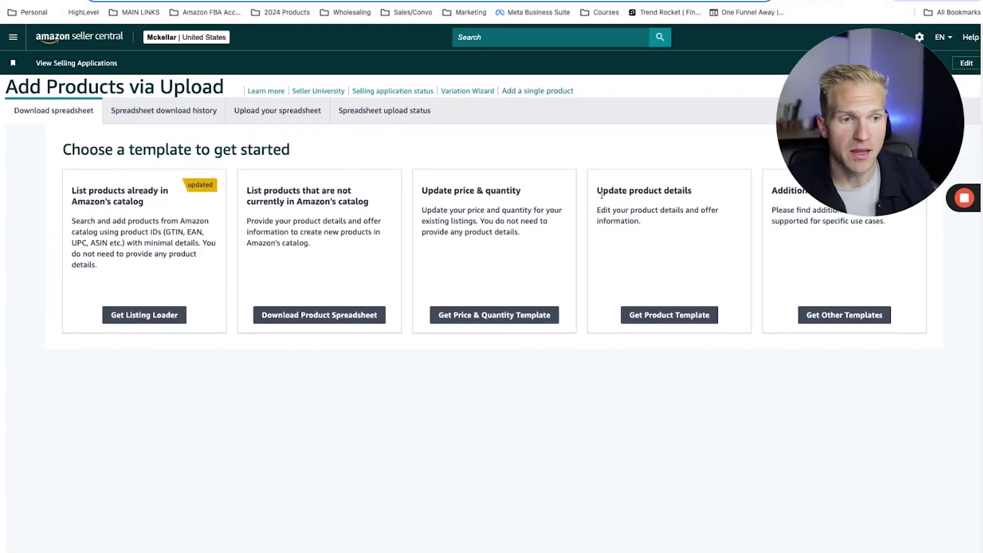
Step: Get the product template for updating product details and dismiss the new-feature announcement
{"action": "left_click_drag", "start_coordinate": [596, 190], "coordinate": [673, 194]}
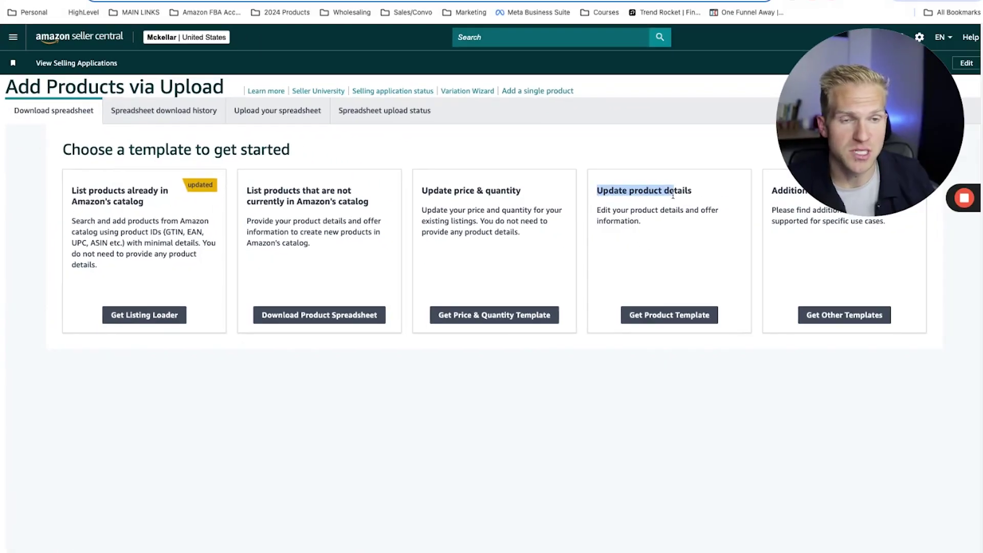
{"action": "left_click", "coordinate": [669, 315]}
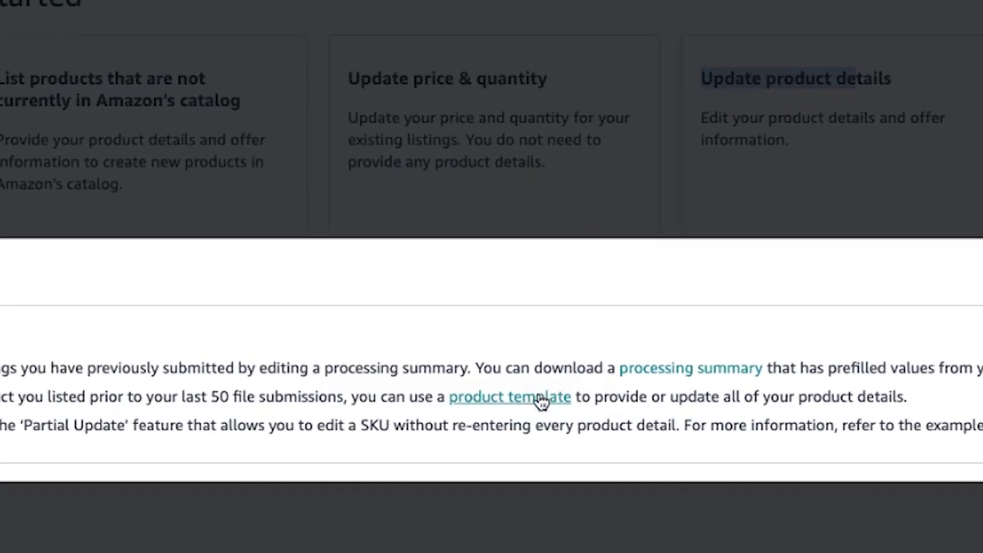
{"action": "left_click", "coordinate": [506, 404]}
{"action": "left_click", "coordinate": [701, 491]}
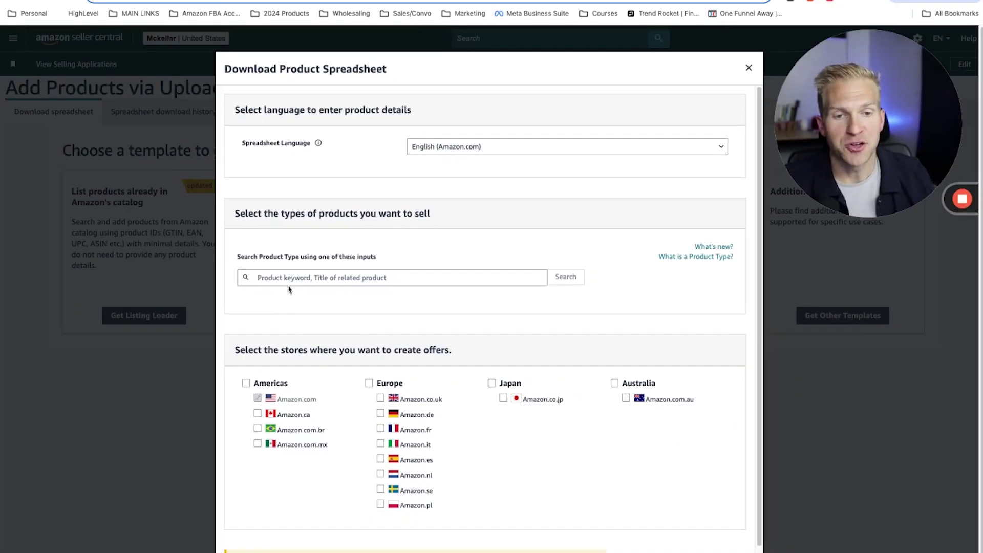
Step: Search product types for 'carrot butterfly knife' and scroll through the Kitchen Knife, Knife and Fidget Toy matches
{"action": "left_click", "coordinate": [291, 279]}
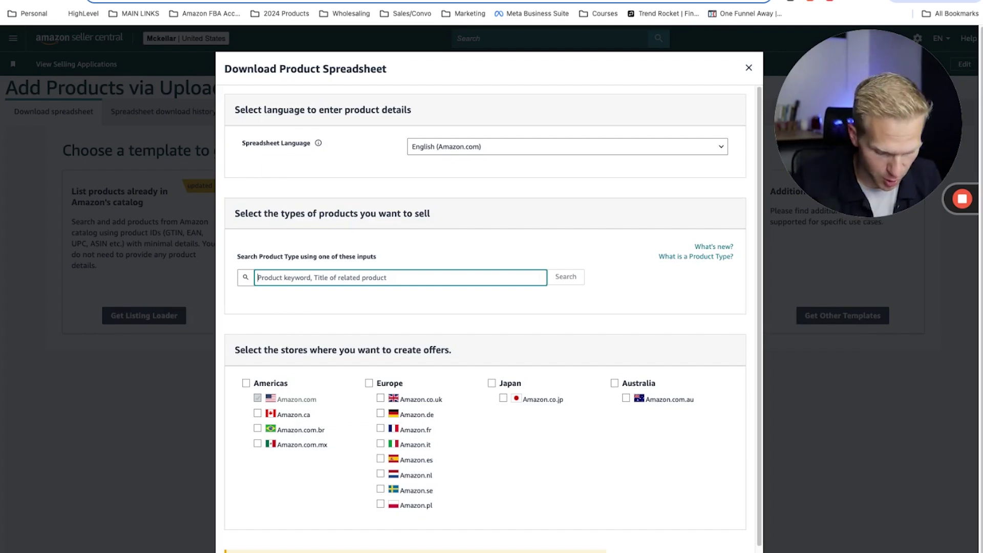
{"action": "type", "text": "carrot butterf"}
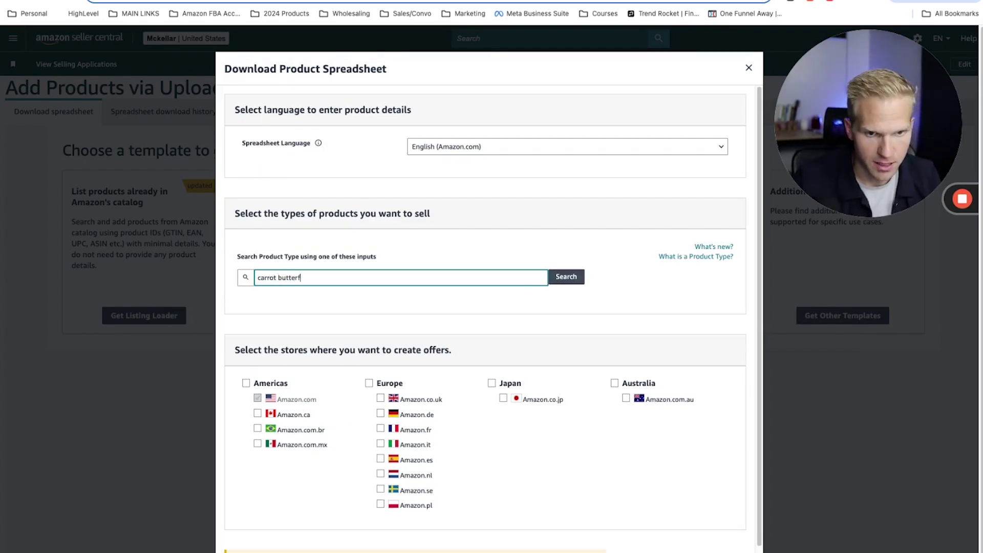
{"action": "key", "text": "Return"}
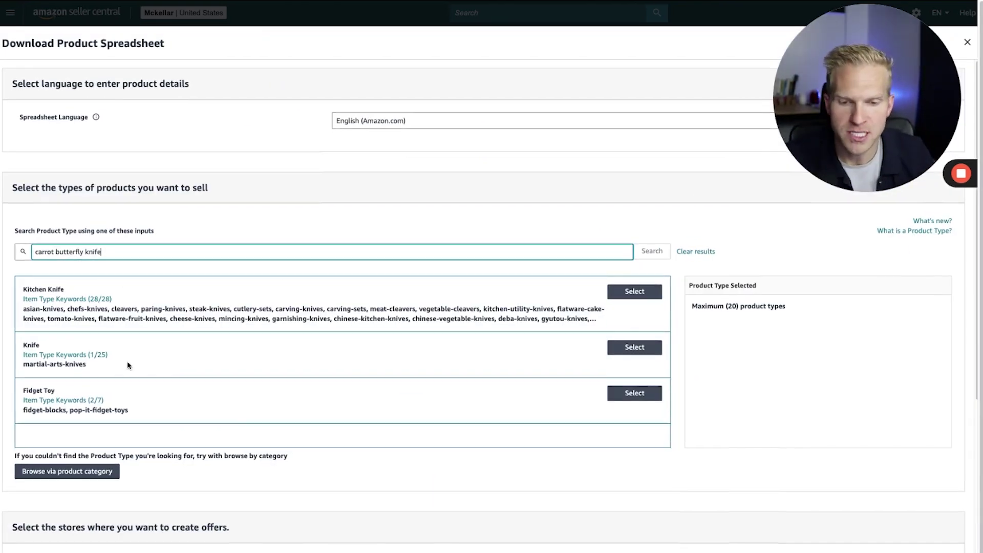
{"action": "scroll", "coordinate": [128, 365], "scroll_direction": "down", "scroll_amount": 1}
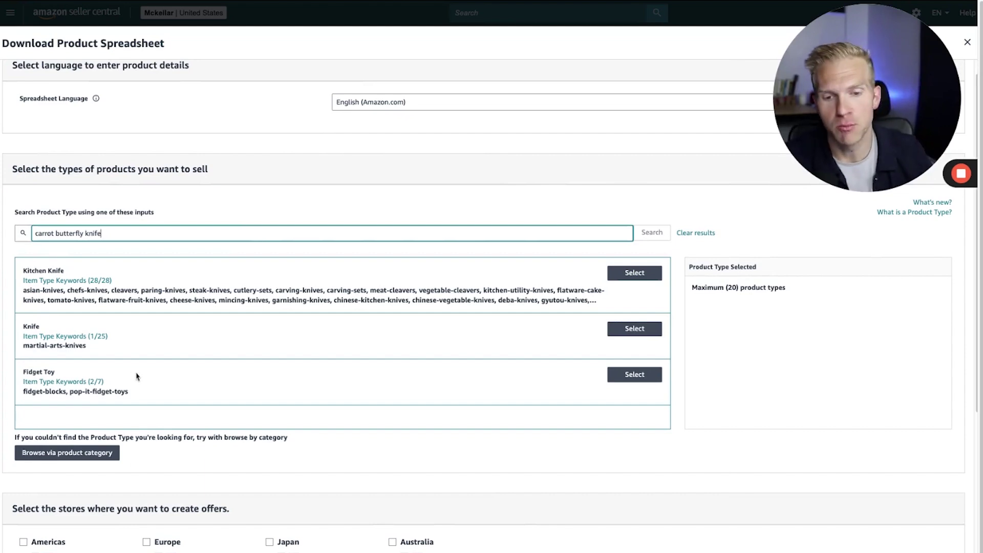
Step: Switch to browsing product types by category and scroll down the category list
{"action": "left_click", "coordinate": [42, 456]}
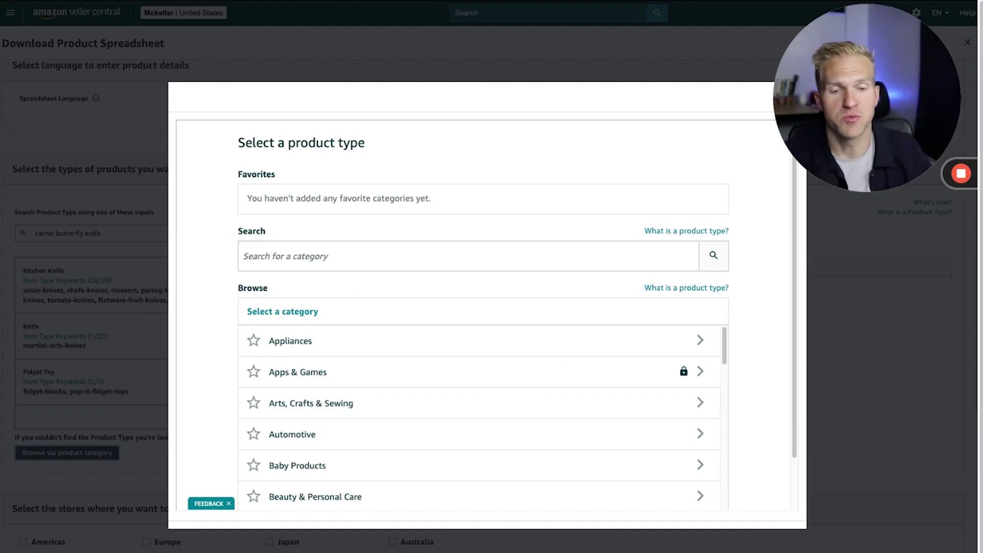
{"action": "scroll", "coordinate": [410, 404], "scroll_direction": "down", "scroll_amount": 6}
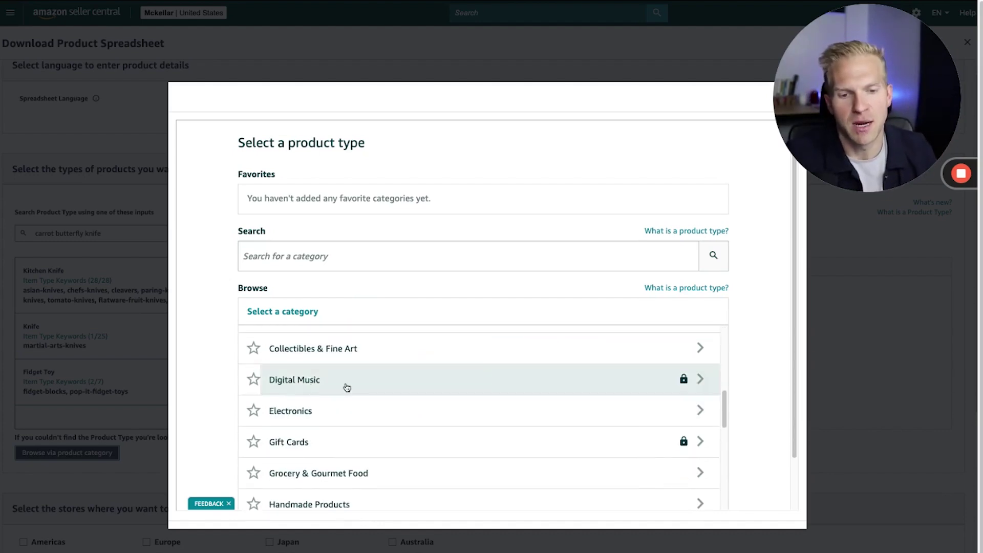
{"action": "scroll", "coordinate": [345, 448], "scroll_direction": "down", "scroll_amount": 3}
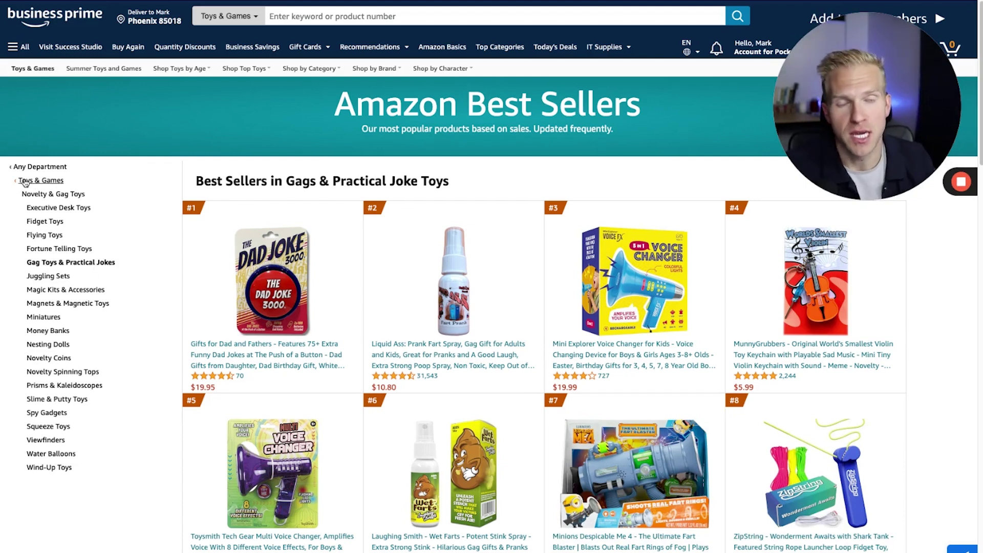
Step: Scroll the carrot butterfly knife listing until its Product details section is visible
{"action": "left_click_drag", "start_coordinate": [889, 107], "coordinate": [752, 99]}
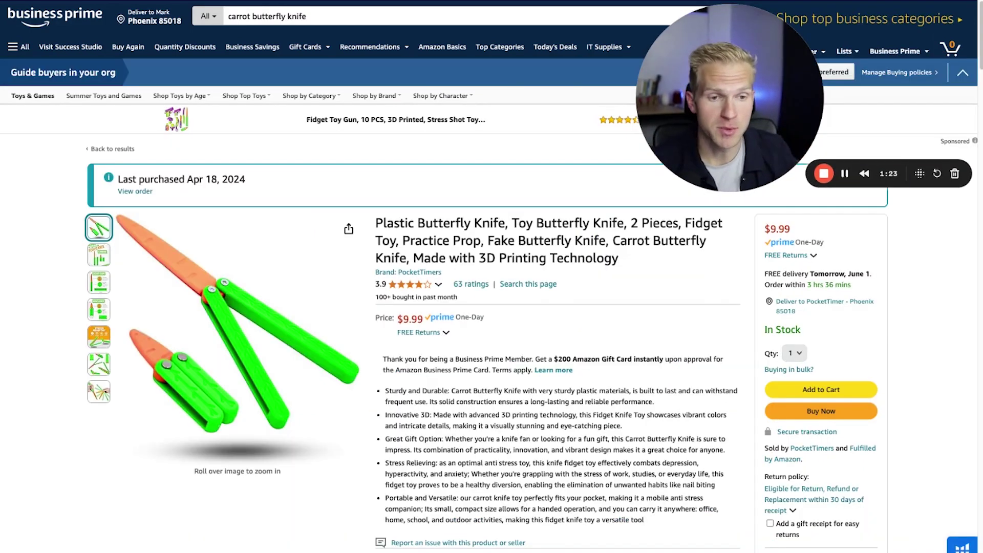
{"action": "scroll", "coordinate": [97, 279], "scroll_direction": "down", "scroll_amount": 8}
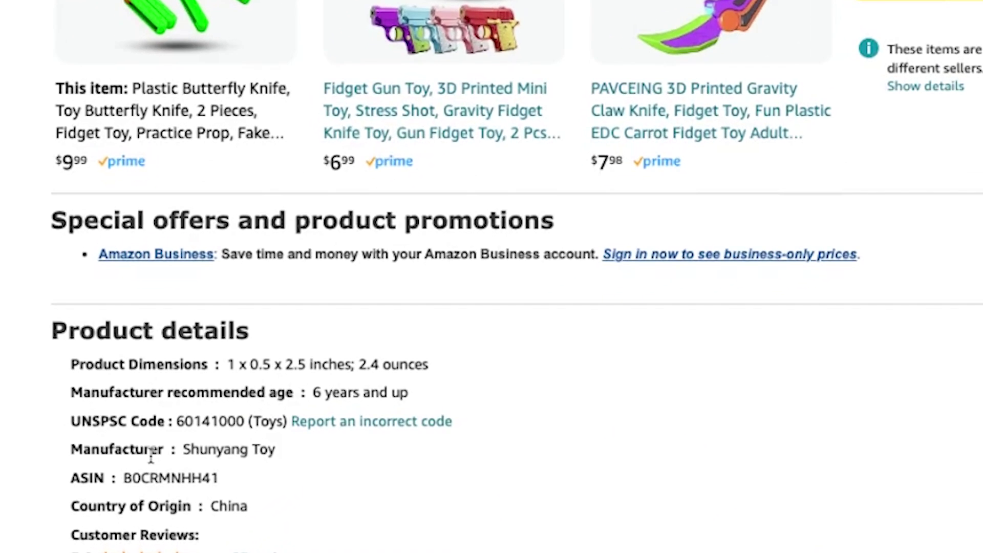
{"action": "scroll", "coordinate": [149, 456], "scroll_direction": "up", "scroll_amount": 8}
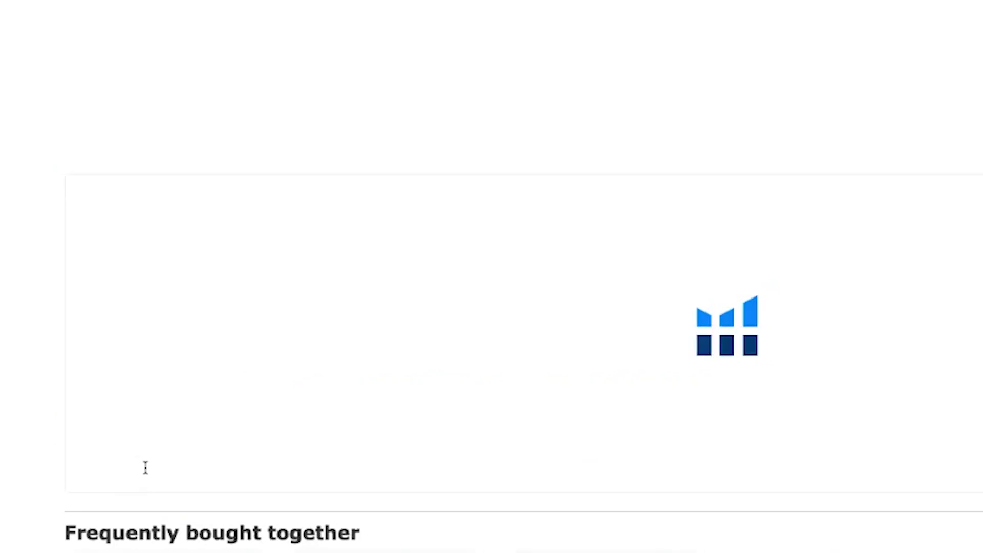
{"action": "scroll", "coordinate": [123, 482], "scroll_direction": "up", "scroll_amount": 2}
{"action": "scroll", "coordinate": [121, 507], "scroll_direction": "down", "scroll_amount": 7}
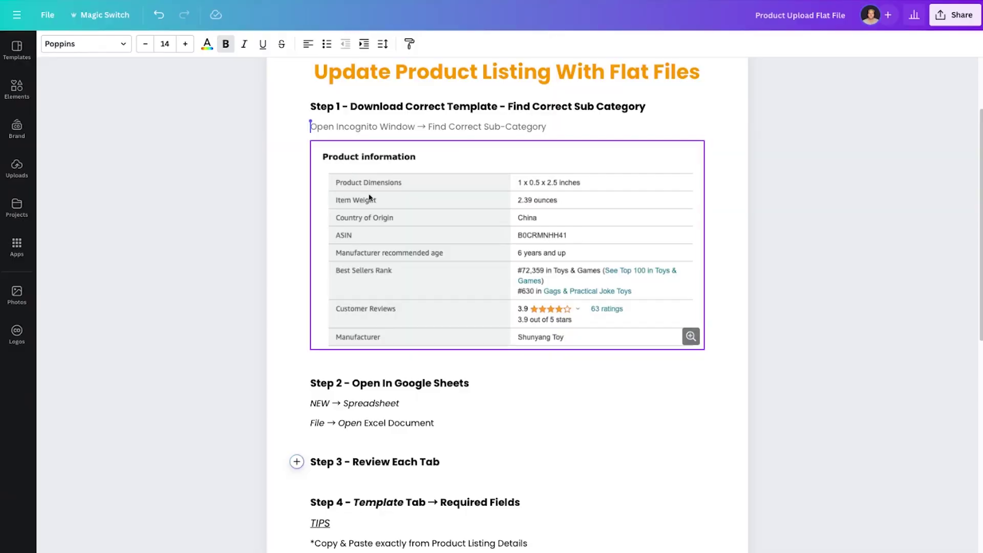
Step: Select the Canva guide's Product information image, then go to the Gags & Practical Joke Toys Best Sellers tab
{"action": "left_click", "coordinate": [396, 210]}
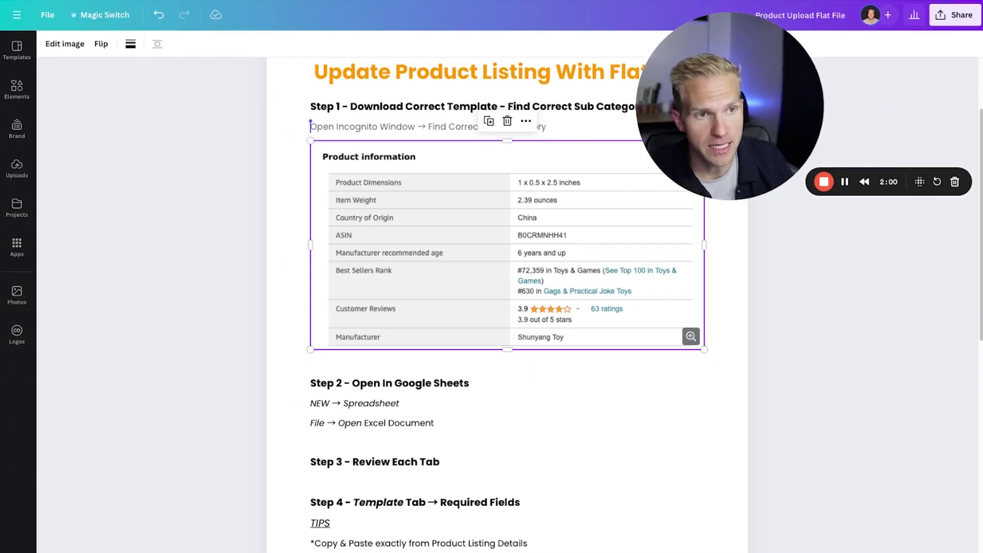
{"action": "key", "text": "ctrl+Tab"}
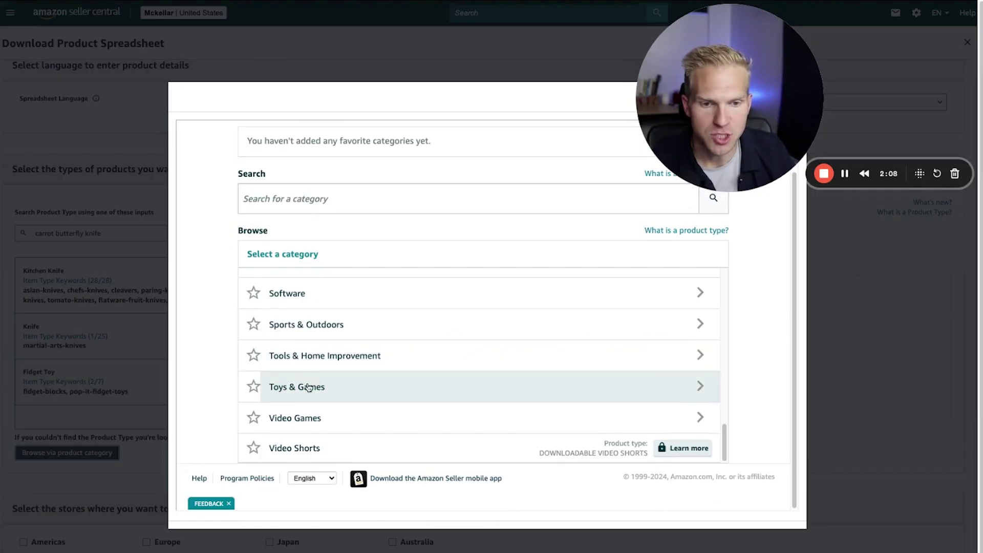
Step: Pick Toys & Games > Novelty & Gag Toys > Gag Toys & Practical Jokes and generate the template
{"action": "left_click", "coordinate": [308, 387]}
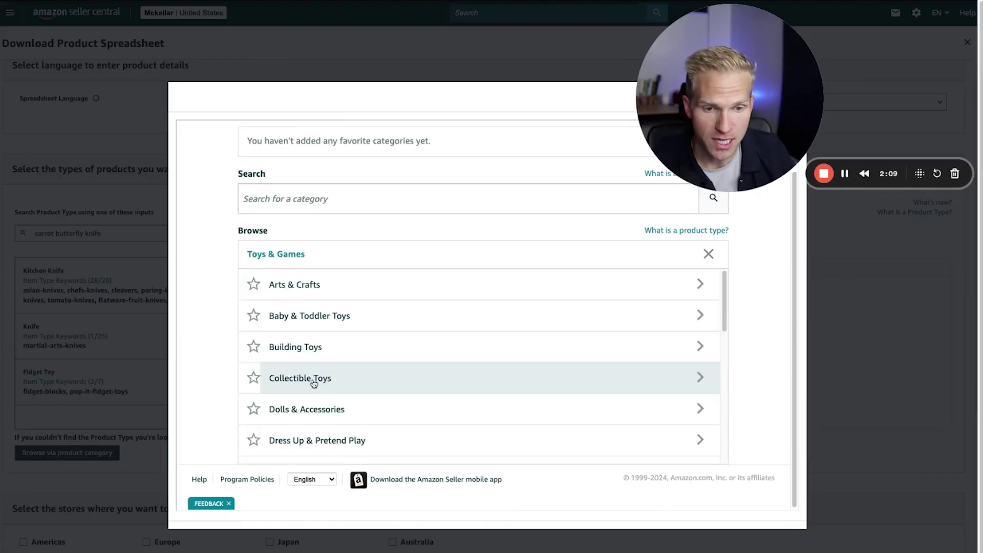
{"action": "scroll", "coordinate": [313, 379], "scroll_direction": "down", "scroll_amount": 4}
{"action": "left_click", "coordinate": [314, 406]}
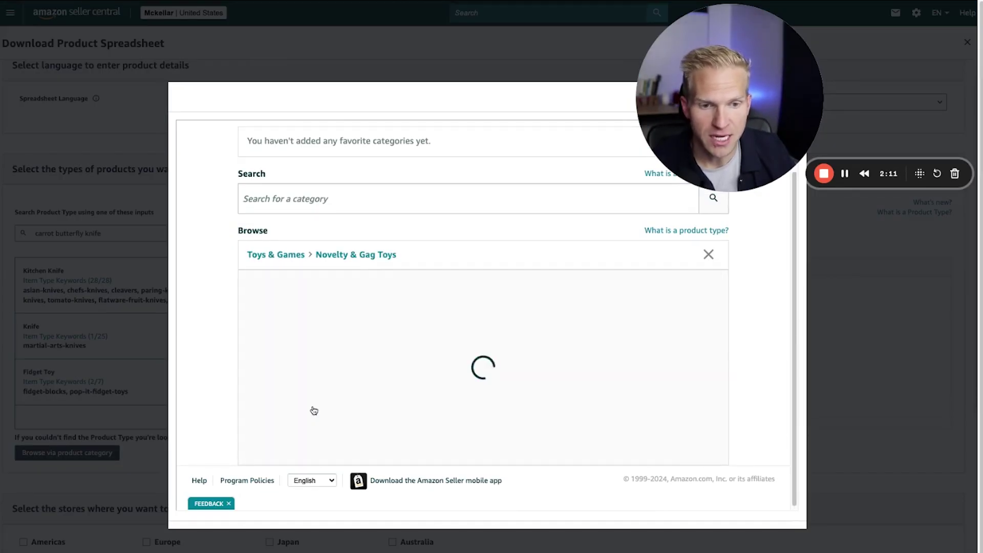
{"action": "scroll", "coordinate": [328, 399], "scroll_direction": "down", "scroll_amount": 1}
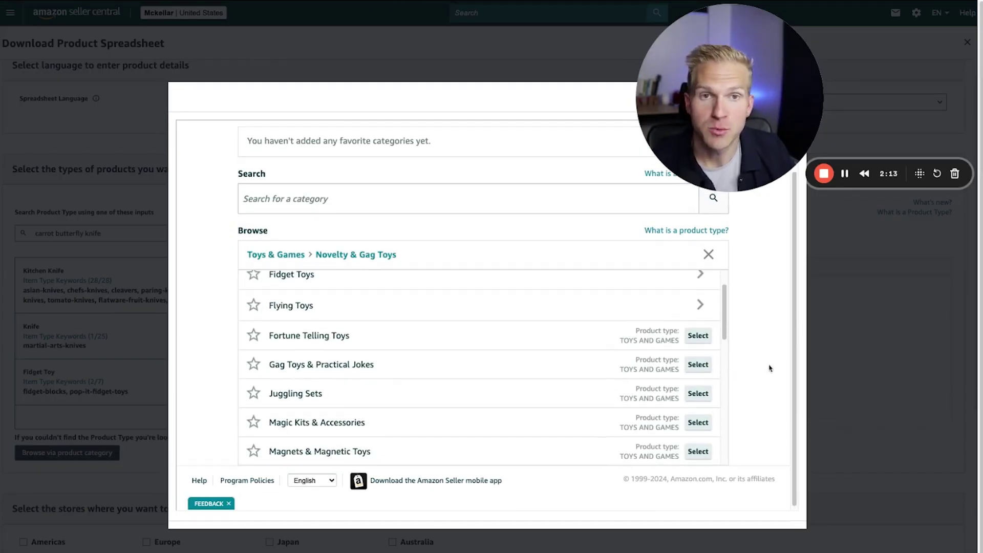
{"action": "left_click", "coordinate": [701, 367]}
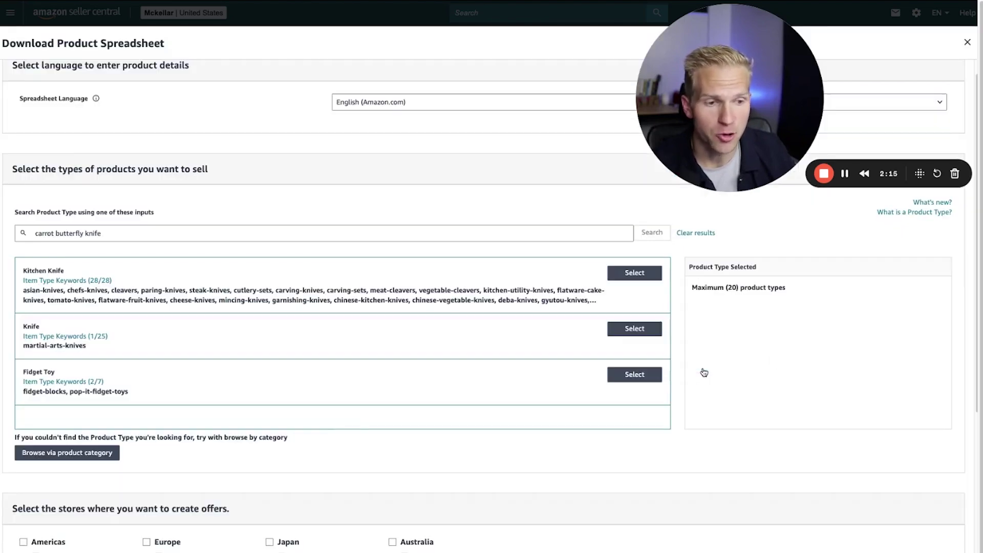
{"action": "scroll", "coordinate": [336, 375], "scroll_direction": "down", "scroll_amount": 3}
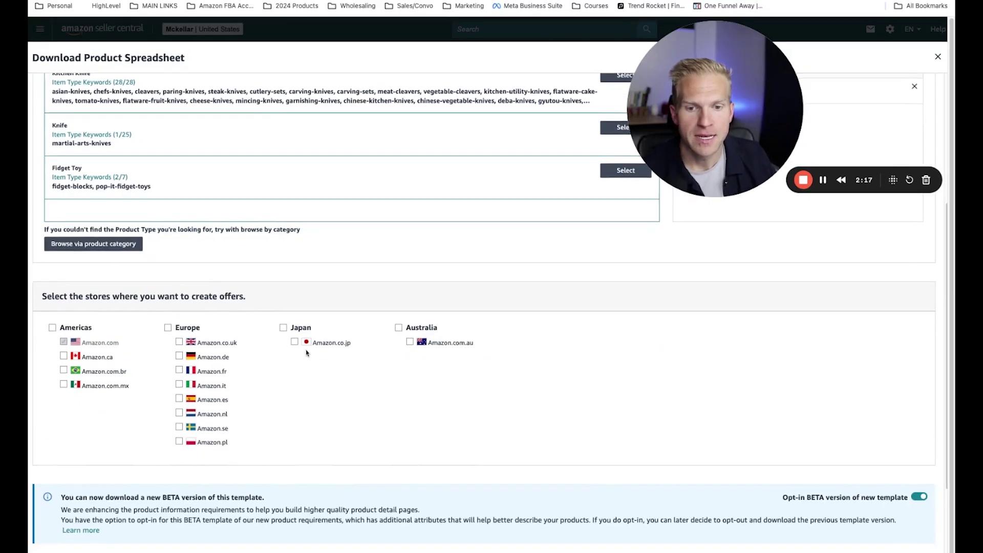
{"action": "scroll", "coordinate": [491, 307], "scroll_direction": "down", "scroll_amount": 3}
{"action": "left_click", "coordinate": [889, 543]}
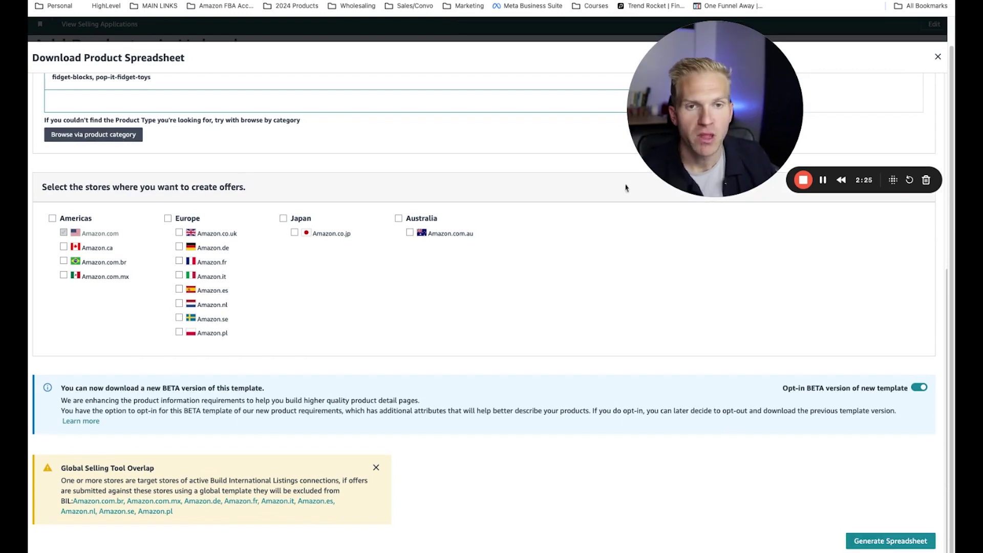
Step: From Google Drive's New menu, create a blank Google Sheets spreadsheet
{"action": "scroll", "coordinate": [393, 72], "scroll_direction": "up", "scroll_amount": 2}
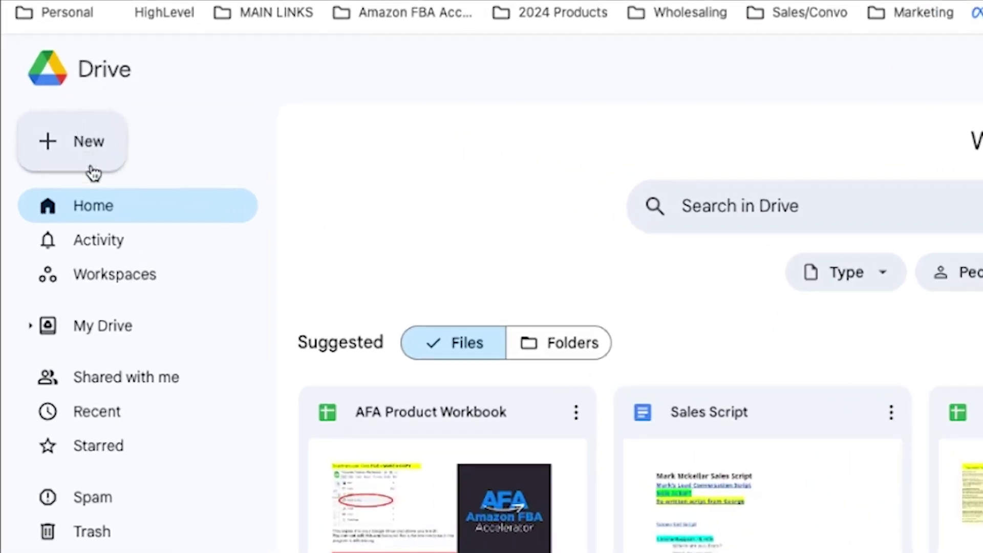
{"action": "left_click", "coordinate": [93, 169]}
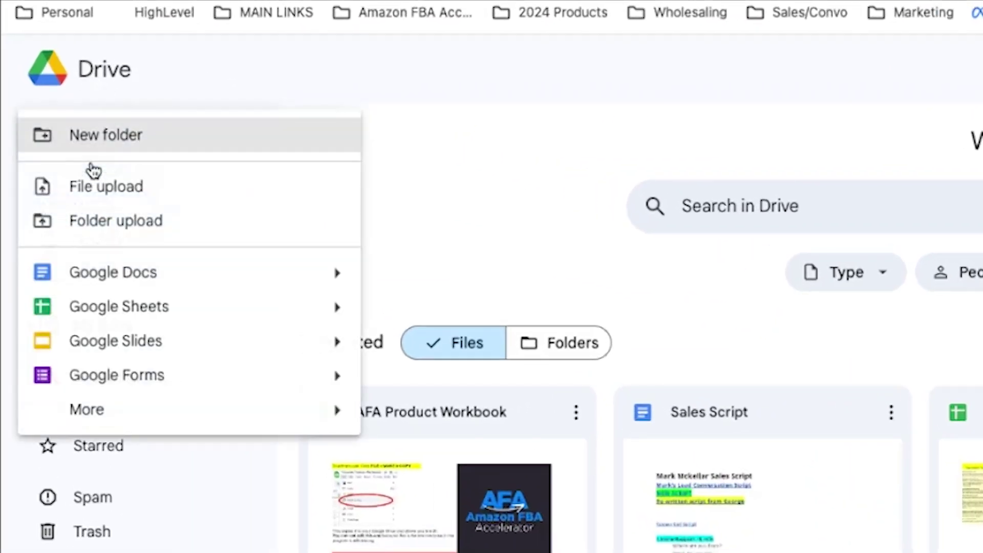
{"action": "left_click", "coordinate": [110, 310]}
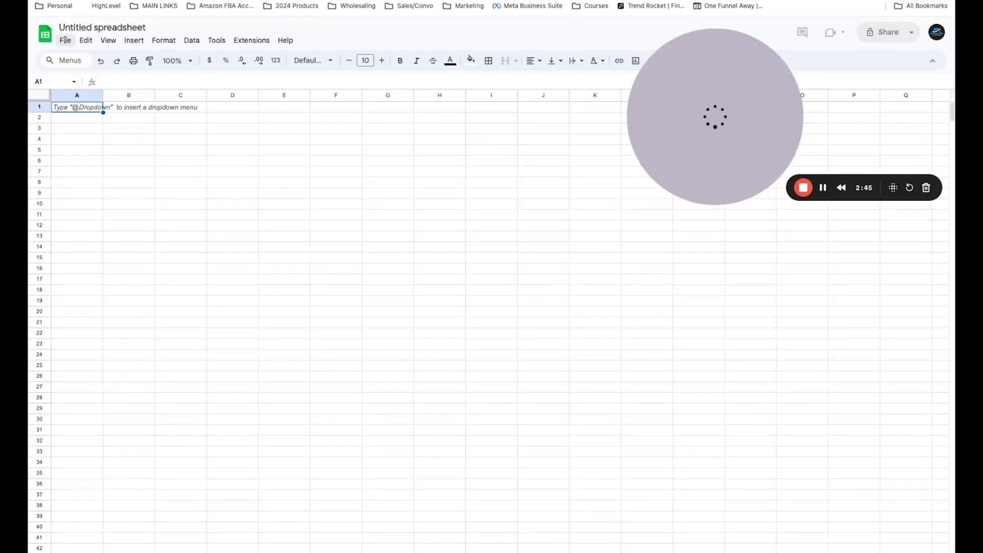
Step: Upload the downloaded Amazon inventory template through File > Open's Upload tab
{"action": "left_click", "coordinate": [65, 39]}
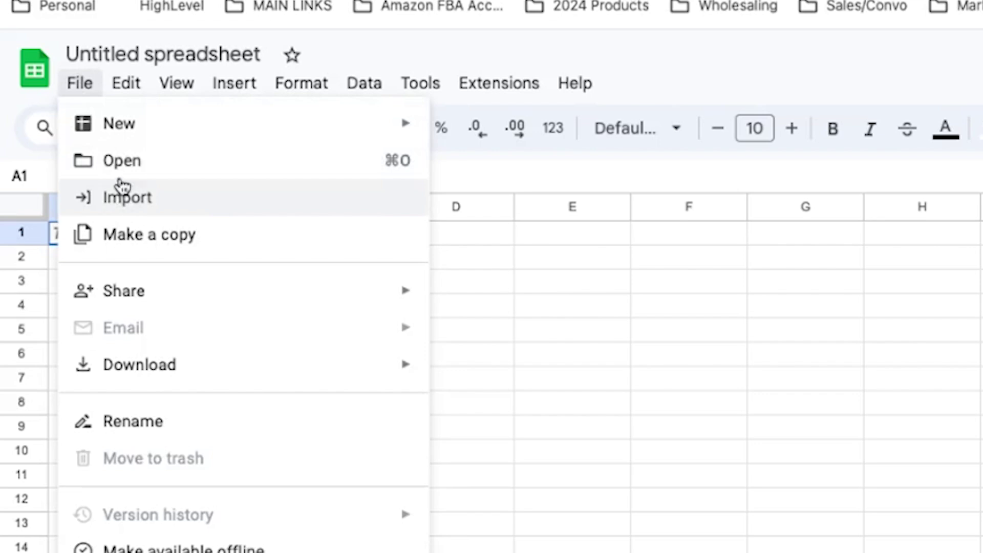
{"action": "left_click", "coordinate": [119, 166]}
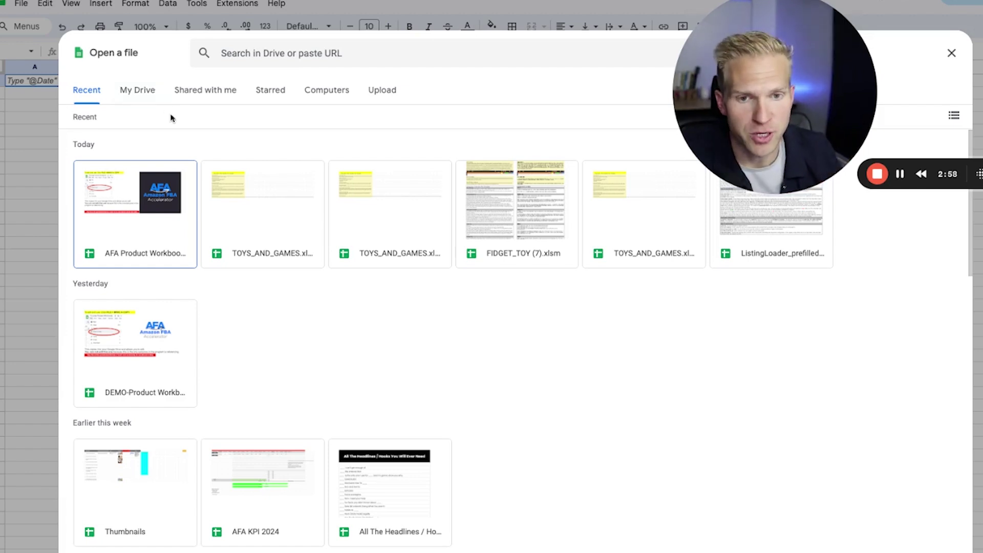
{"action": "left_click", "coordinate": [379, 96]}
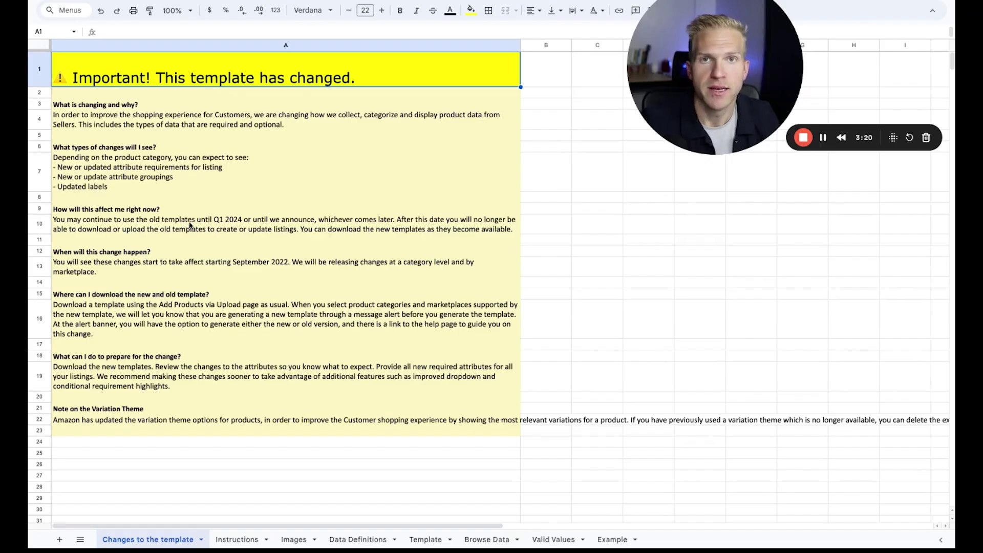
Step: Look over the template's Instructions and Images sheets
{"action": "left_click", "coordinate": [236, 541]}
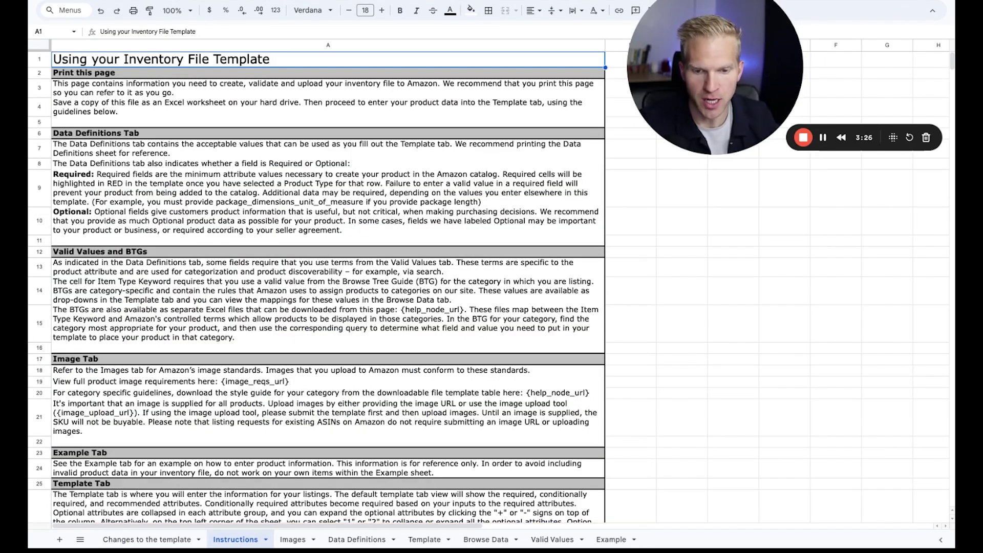
{"action": "left_click", "coordinate": [292, 539]}
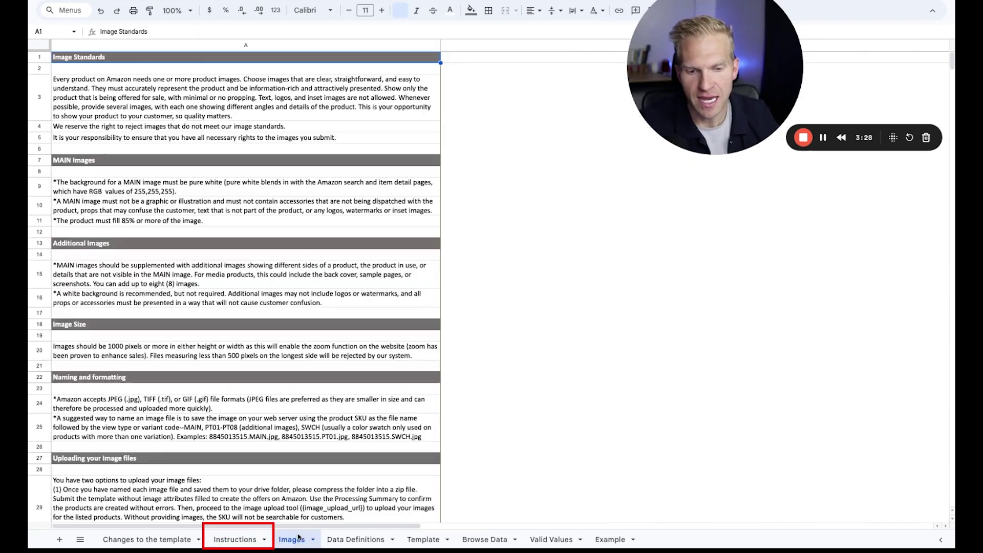
{"action": "scroll", "coordinate": [296, 264], "scroll_direction": "down", "scroll_amount": 5}
{"action": "scroll", "coordinate": [290, 272], "scroll_direction": "up", "scroll_amount": 5}
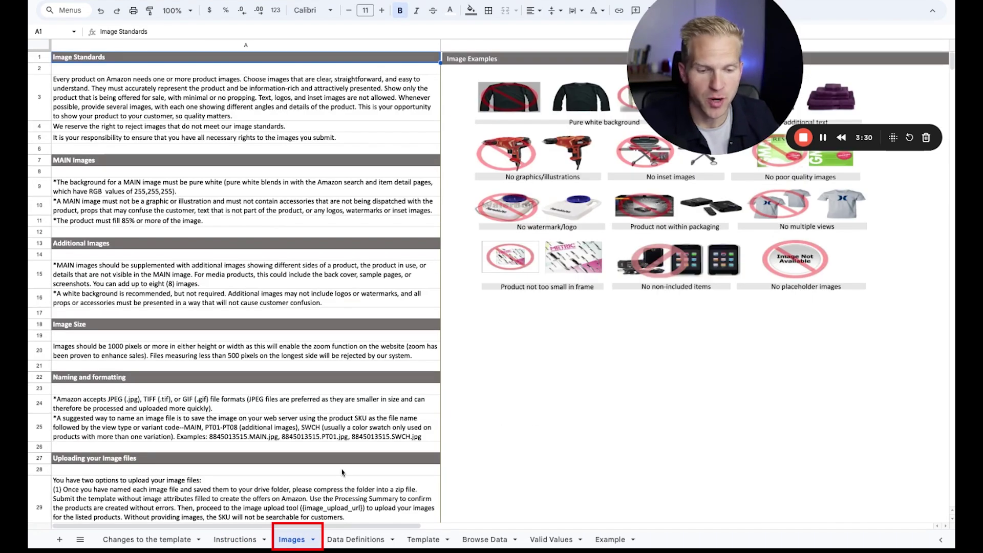
Step: Go to the Template sheet and examine its Item Name and Brand Name header cells
{"action": "left_click", "coordinate": [420, 545]}
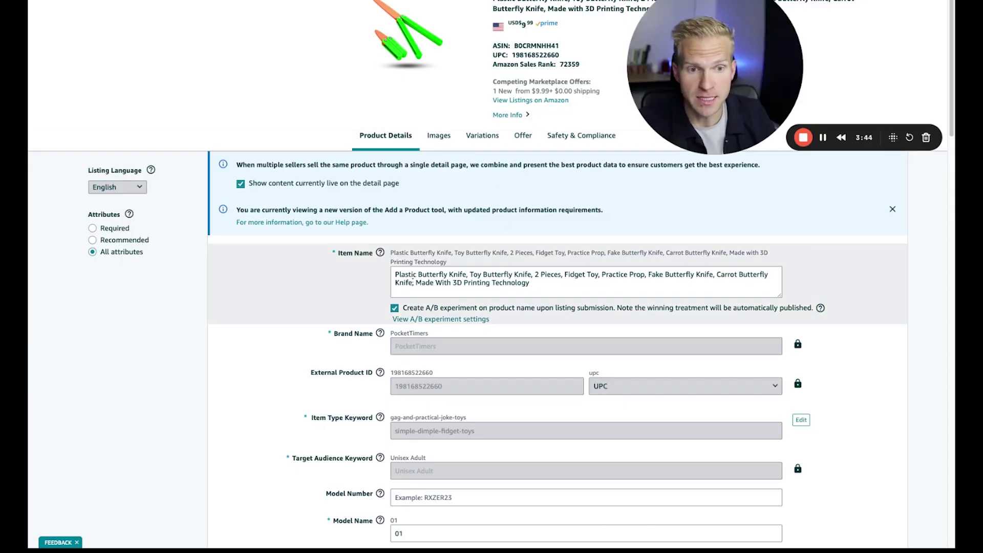
{"action": "scroll", "coordinate": [338, 199], "scroll_direction": "down", "scroll_amount": 3}
{"action": "left_click_drag", "start_coordinate": [338, 198], "coordinate": [364, 198]}
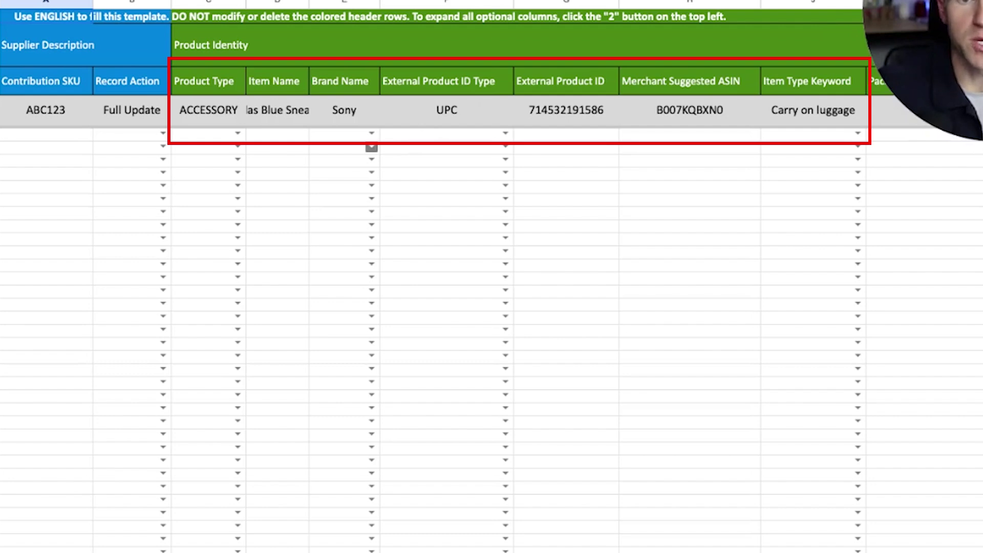
{"action": "left_click", "coordinate": [258, 83]}
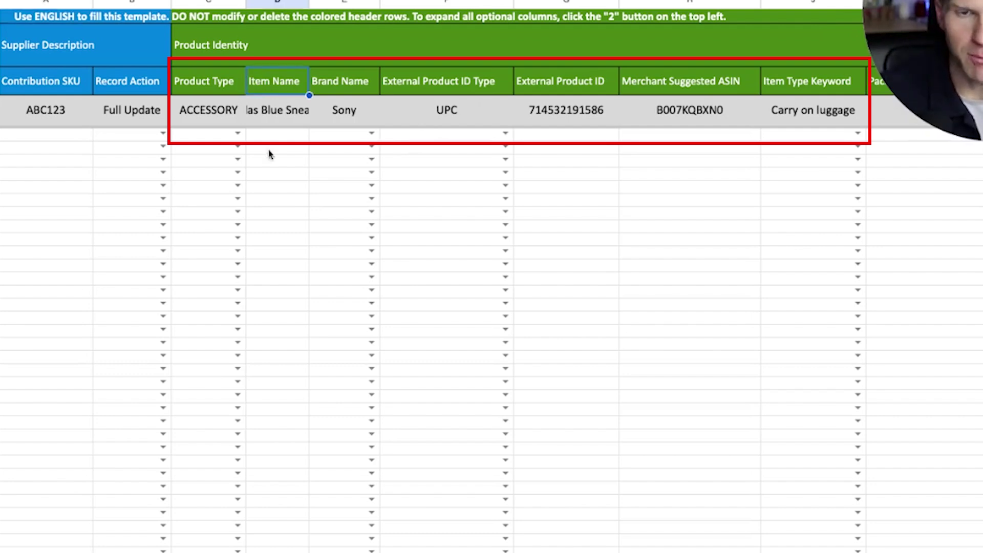
{"action": "left_click", "coordinate": [348, 86]}
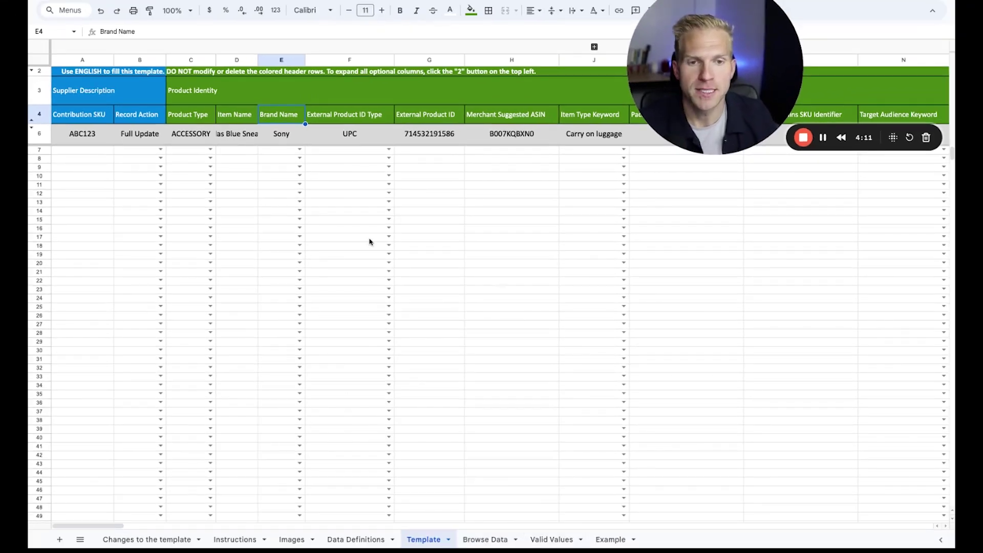
Step: On the Data Definitions sheet, inspect the Package Contains SKU Identifier row and its ABC123 example
{"action": "left_click", "coordinate": [356, 539]}
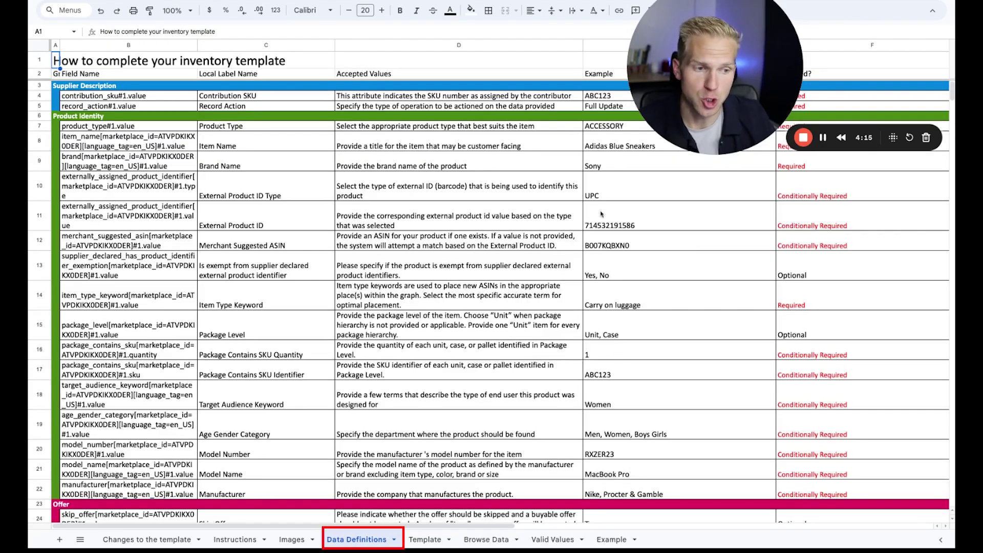
{"action": "scroll", "coordinate": [285, 302], "scroll_direction": "down", "scroll_amount": 15}
{"action": "scroll", "coordinate": [286, 301], "scroll_direction": "up", "scroll_amount": 10}
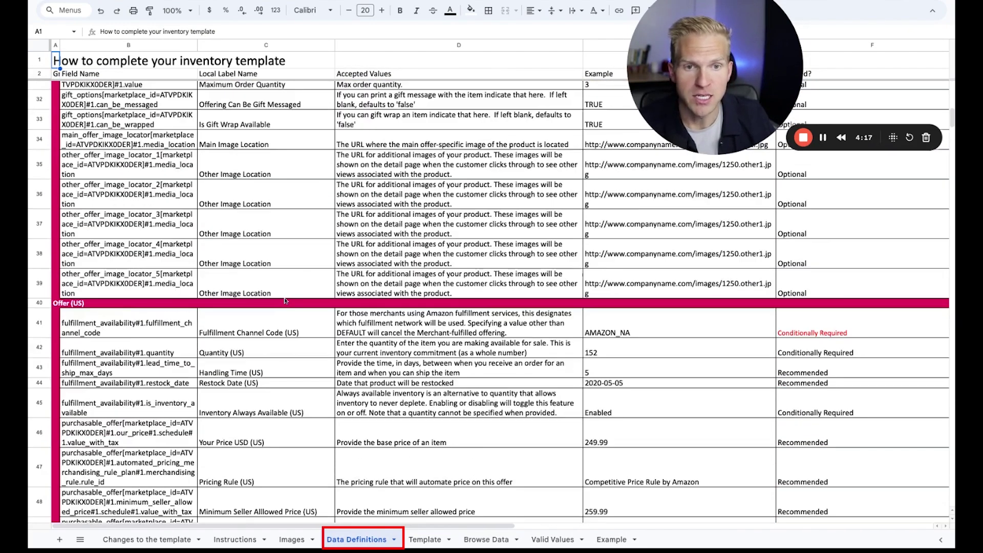
{"action": "left_click", "coordinate": [236, 124]}
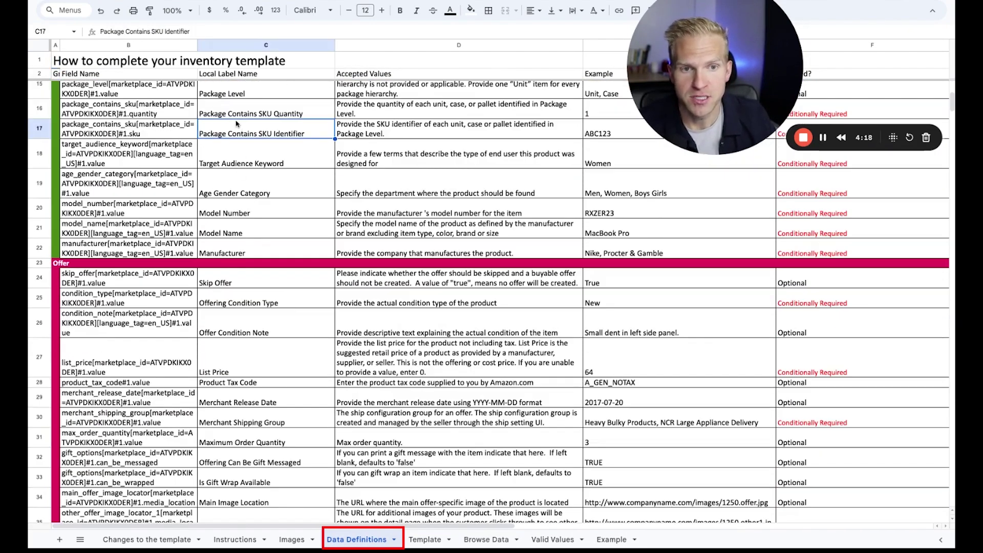
{"action": "left_click", "coordinate": [397, 134]}
{"action": "left_click", "coordinate": [599, 134]}
{"action": "left_click_drag", "start_coordinate": [731, 67], "coordinate": [704, 308]}
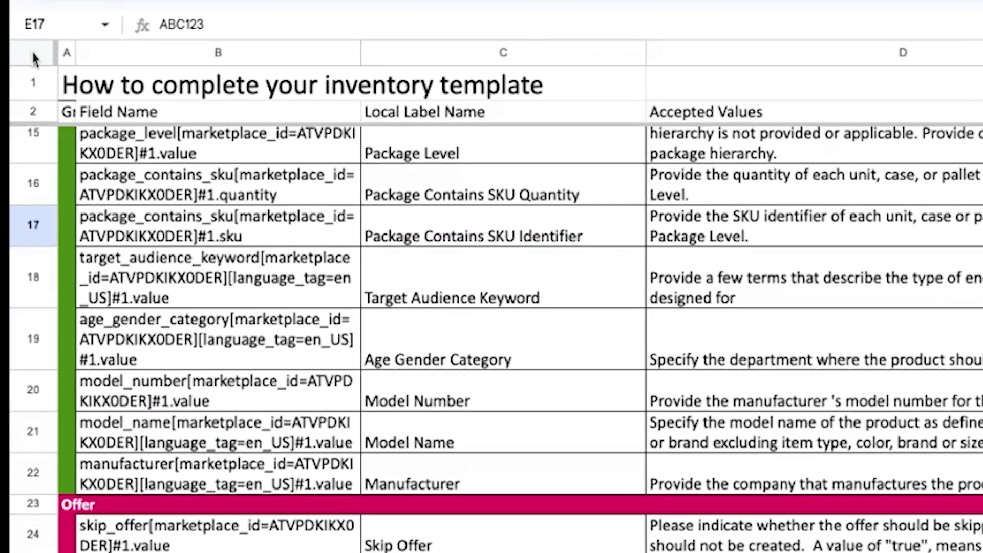
Step: Filter the whole table, clear all values in the Required? column's filter, then return to Template
{"action": "left_click", "coordinate": [40, 46]}
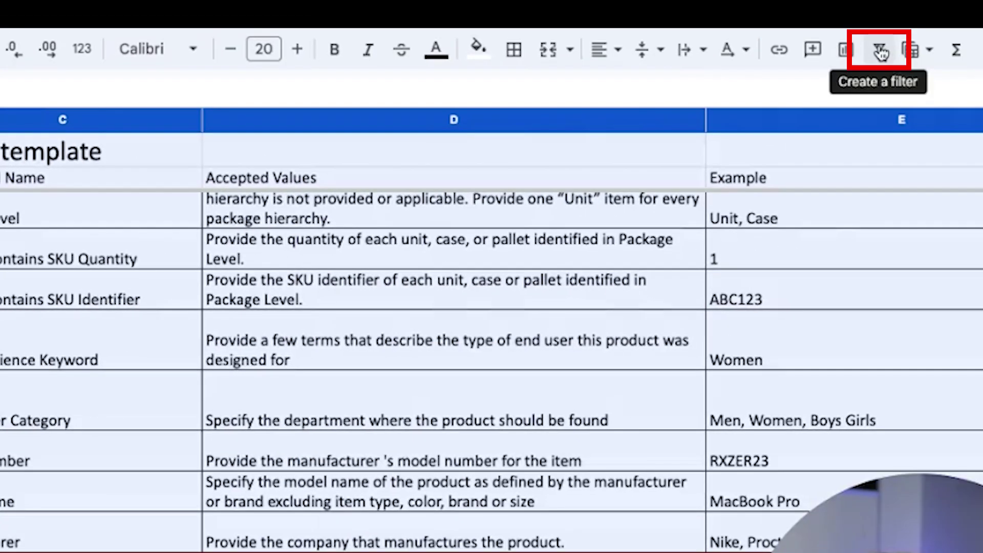
{"action": "left_click", "coordinate": [880, 51]}
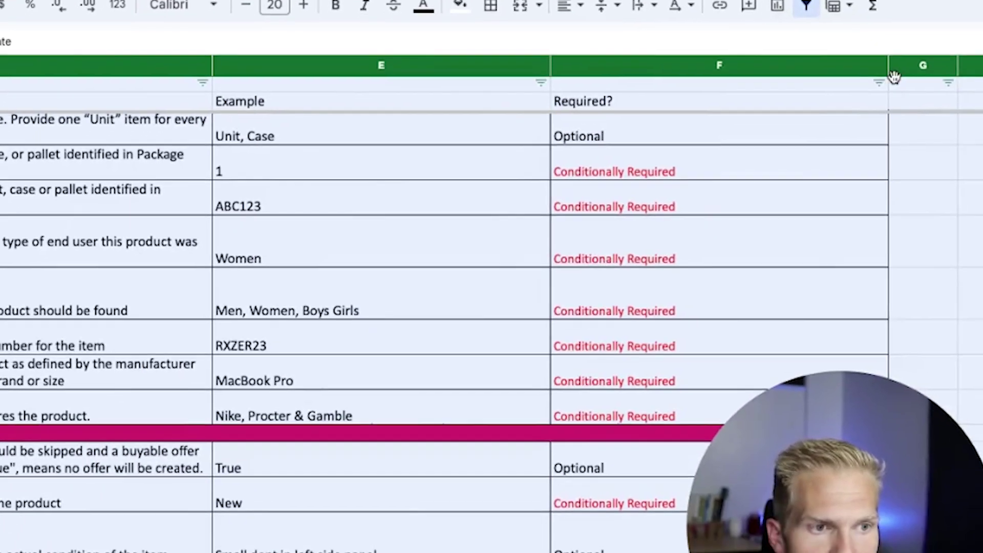
{"action": "left_click", "coordinate": [918, 109]}
{"action": "key", "text": "Escape"}
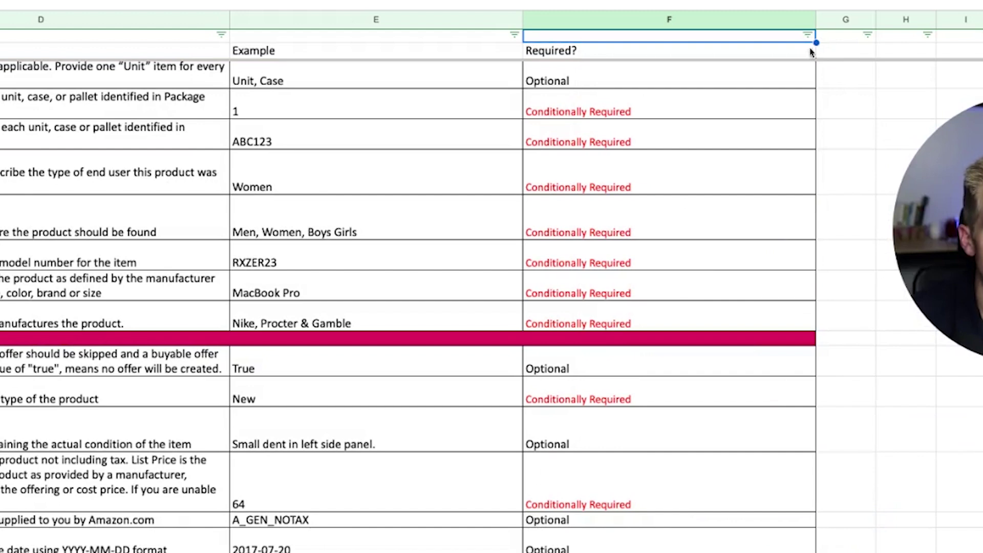
{"action": "left_click", "coordinate": [807, 34]}
{"action": "left_click", "coordinate": [650, 227]}
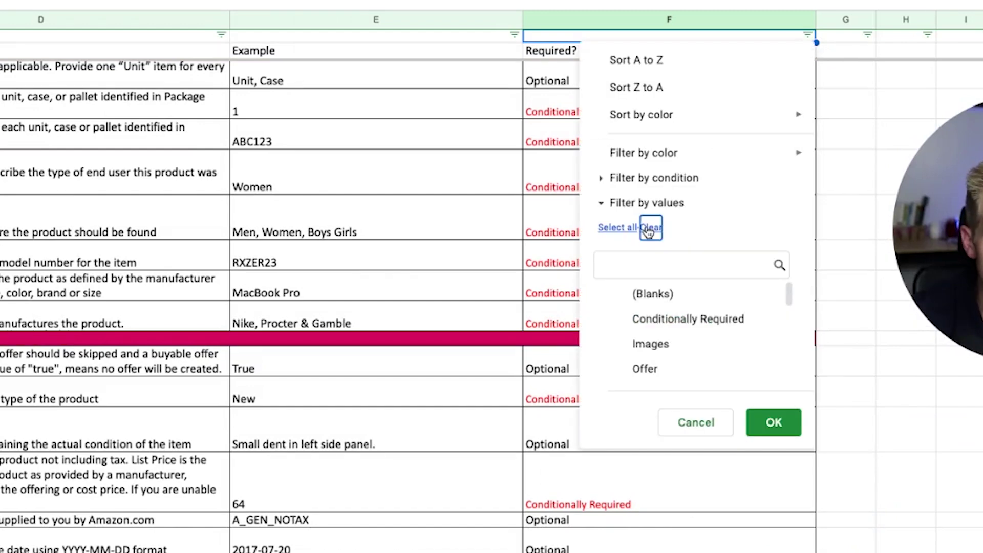
{"action": "scroll", "coordinate": [665, 323], "scroll_direction": "down", "scroll_amount": 5}
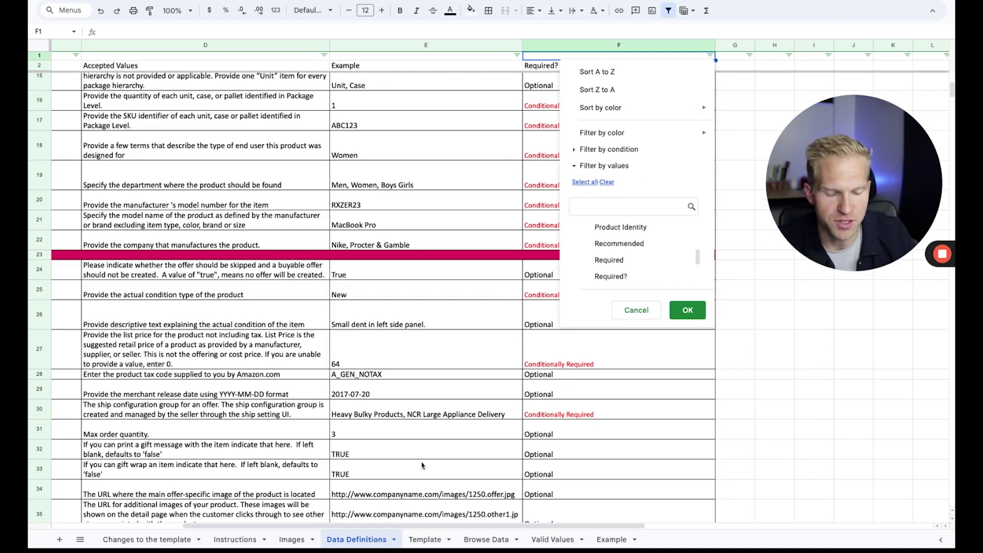
{"action": "left_click", "coordinate": [425, 539]}
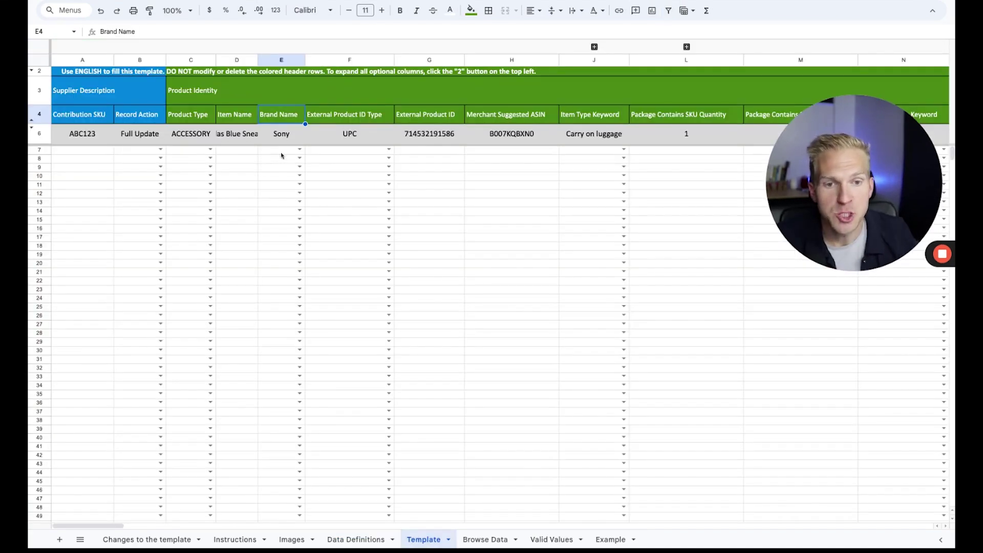
{"action": "left_click", "coordinate": [300, 151]}
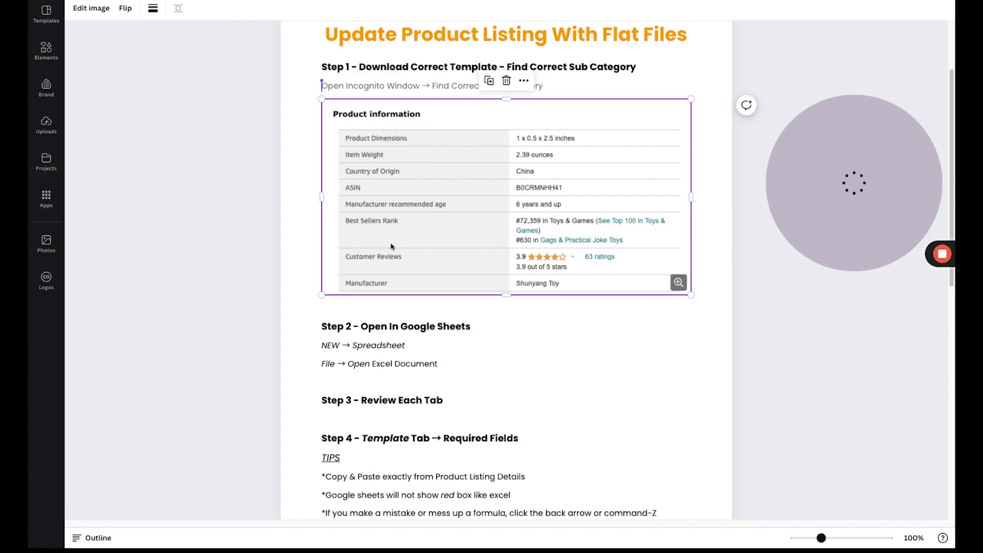
{"action": "scroll", "coordinate": [789, 501], "scroll_direction": "down", "scroll_amount": 15}
{"action": "left_click_drag", "start_coordinate": [821, 537], "coordinate": [848, 538]}
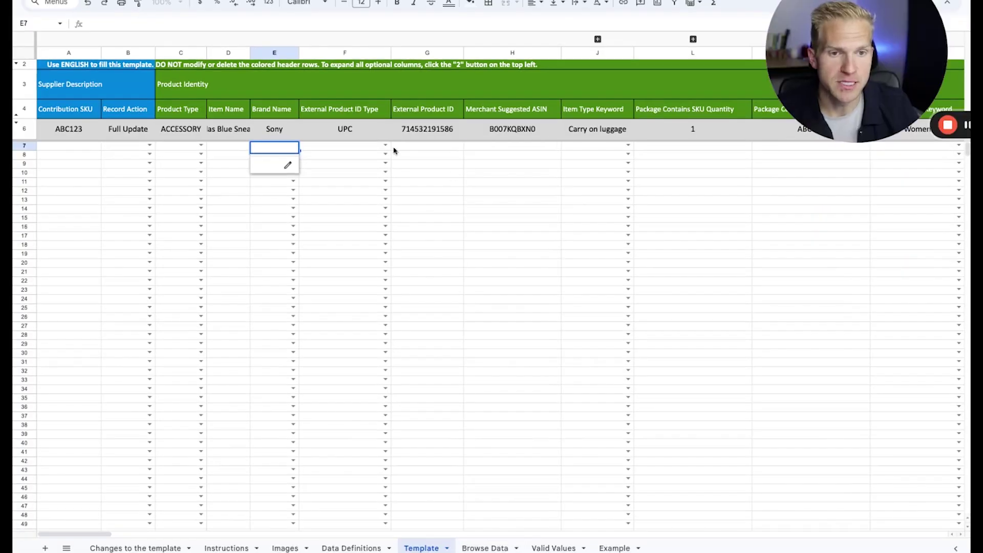
Step: Finish editing cell E7 and open the External Product ID Type value choices for F7
{"action": "left_click", "coordinate": [396, 148]}
{"action": "left_click", "coordinate": [306, 114]}
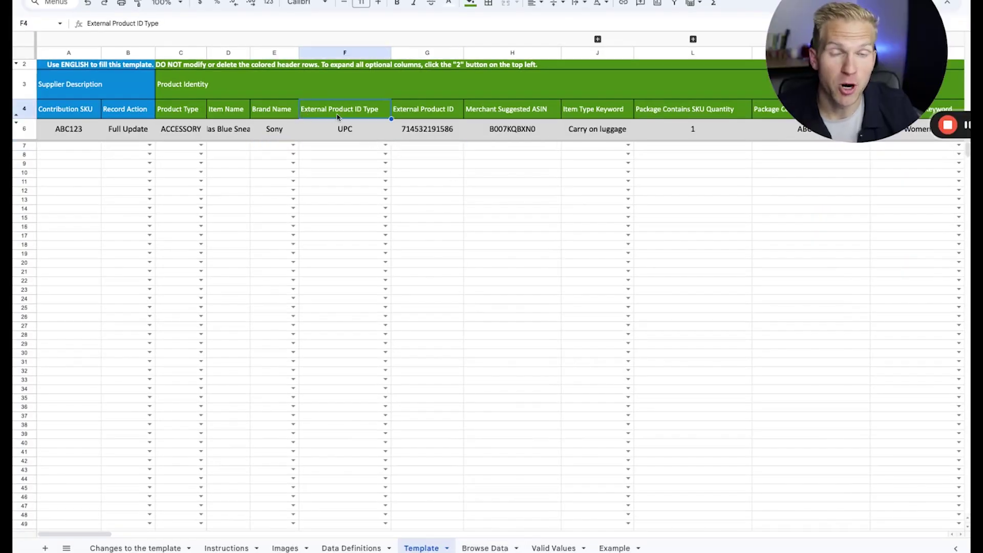
{"action": "left_click", "coordinate": [385, 147]}
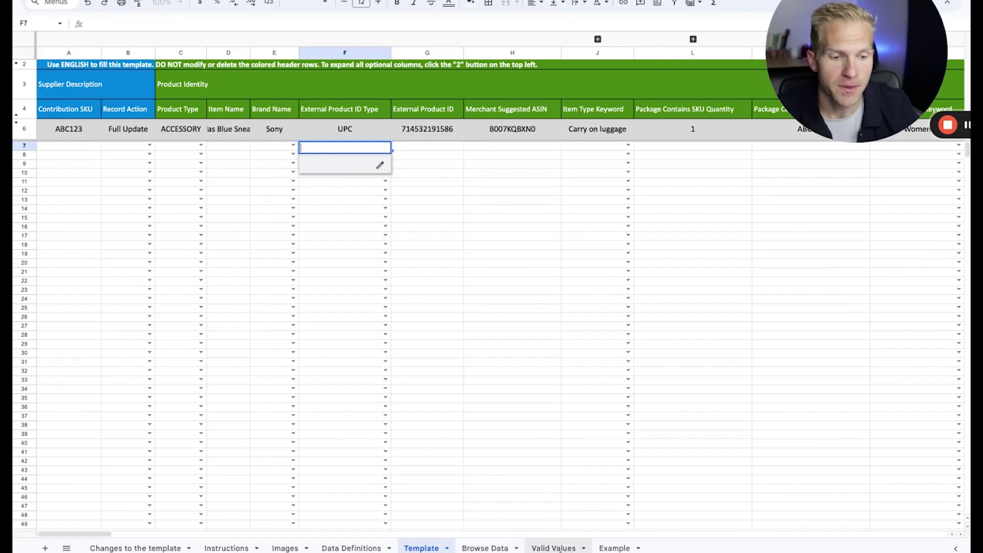
Step: Check the External Product ID Type options, including EAN, on Valid Values, then go to Browse Data
{"action": "left_click", "coordinate": [553, 548]}
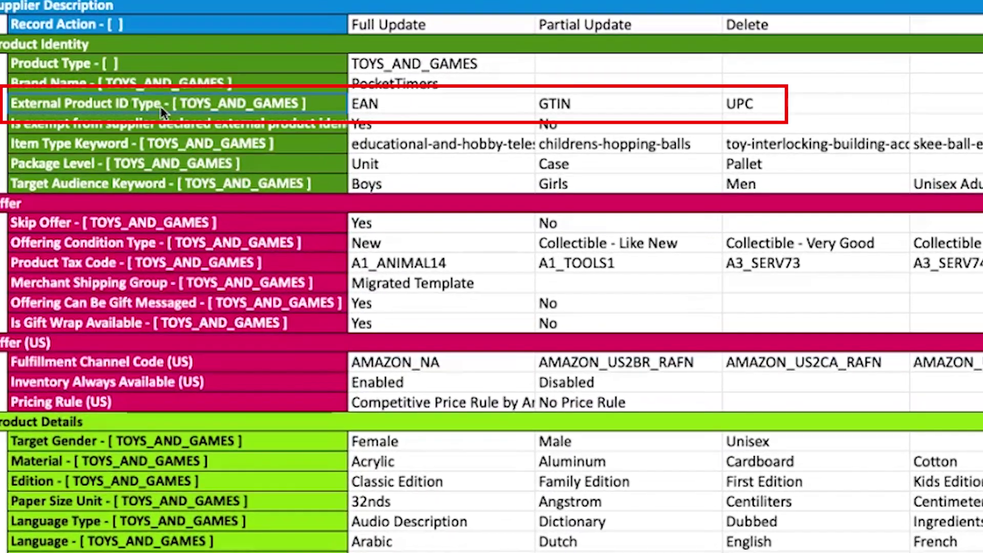
{"action": "left_click", "coordinate": [137, 107]}
{"action": "left_click", "coordinate": [379, 110]}
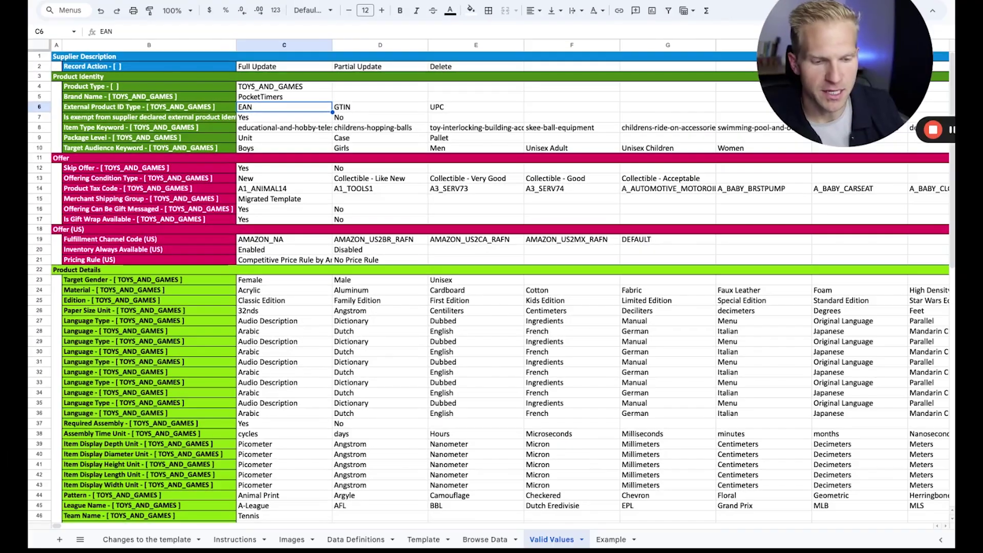
{"action": "left_click", "coordinate": [484, 538]}
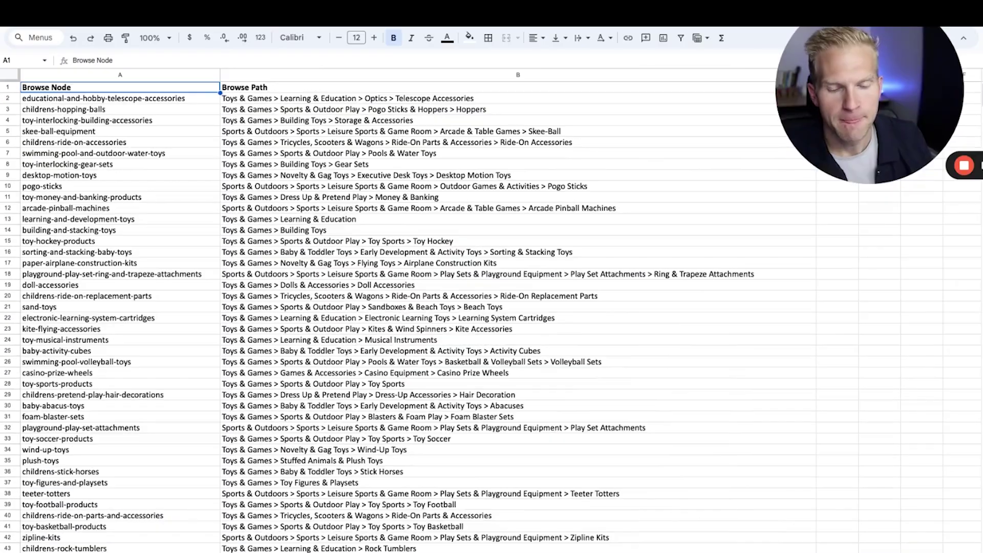
Step: Return from the Browse Data list to the Template sheet using the sheet-switching shortcuts
{"action": "scroll", "coordinate": [248, 263], "scroll_direction": "down", "scroll_amount": 10}
{"action": "scroll", "coordinate": [265, 298], "scroll_direction": "up", "scroll_amount": 6}
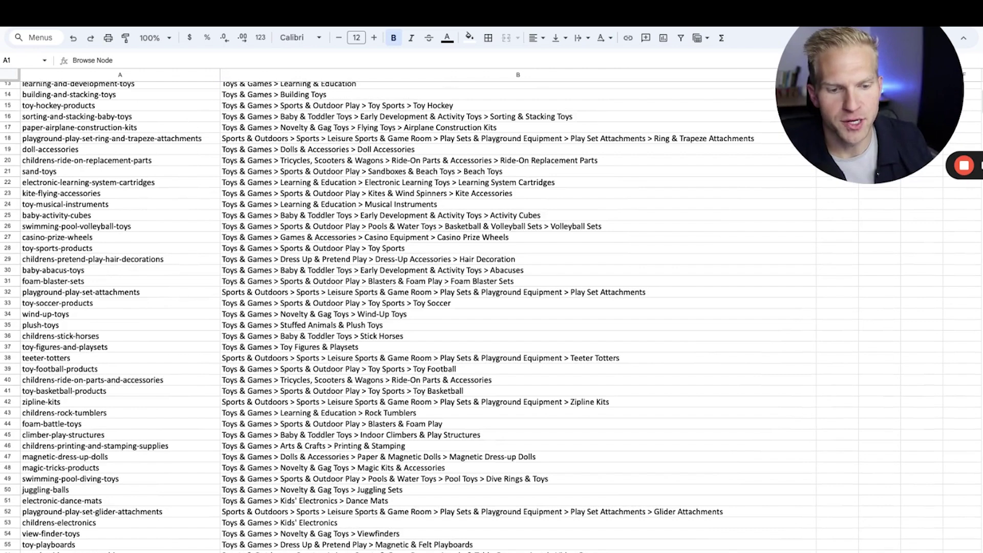
{"action": "key", "text": "ctrl+shift+Page_Up"}
{"action": "key", "text": "ctrl+shift+Page_Down"}
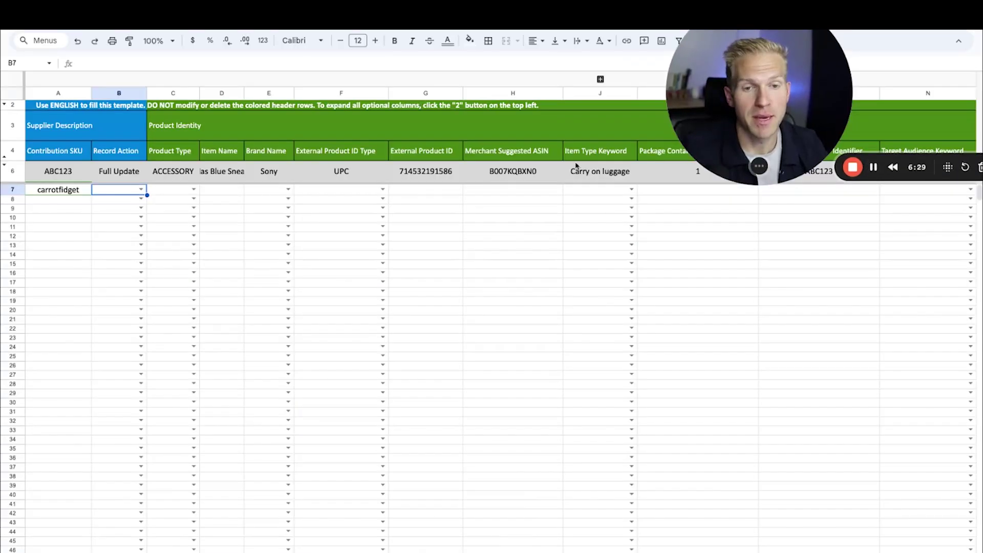
Step: Set the new row's Record Action in B7 to Partial Update
{"action": "left_click", "coordinate": [116, 150]}
{"action": "left_click", "coordinate": [115, 178]}
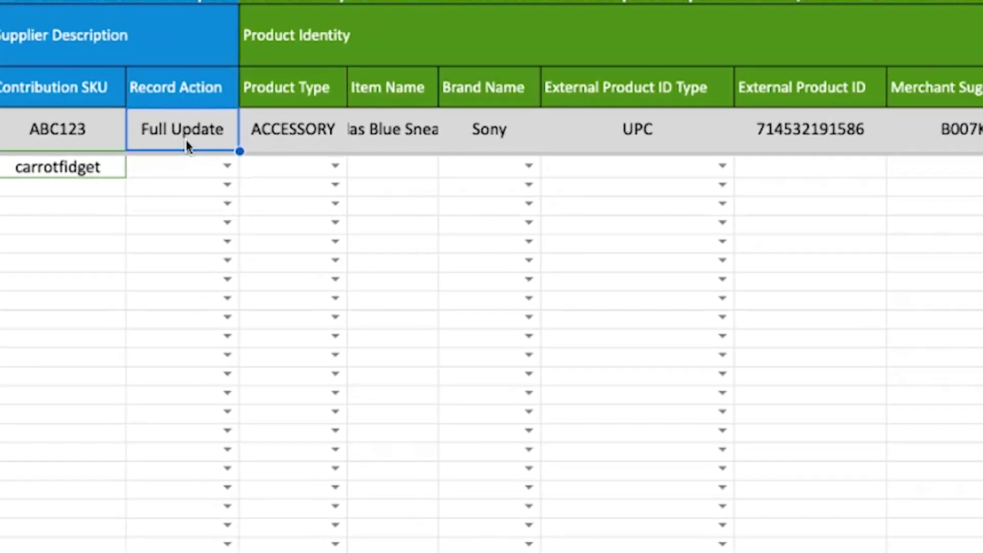
{"action": "left_click", "coordinate": [155, 182]}
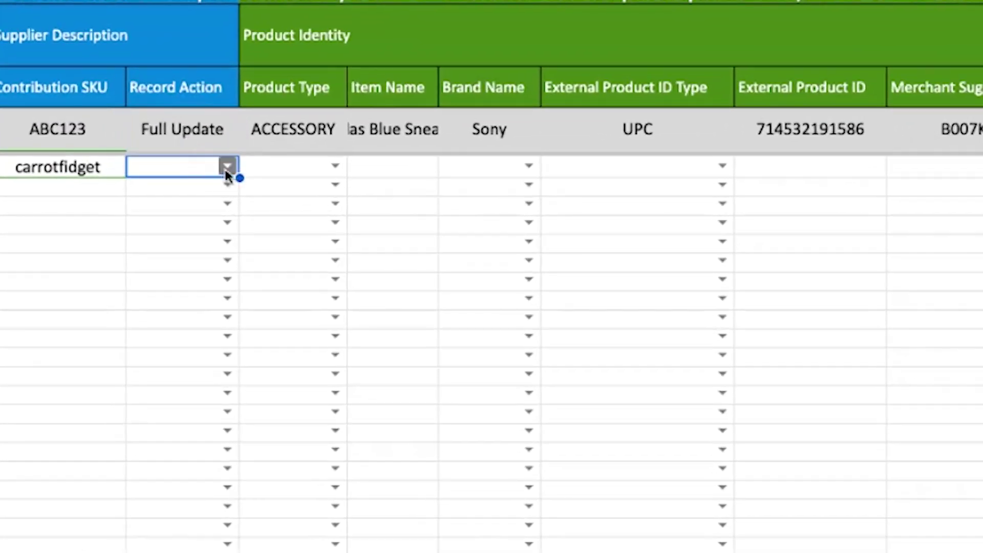
{"action": "left_click", "coordinate": [182, 179]}
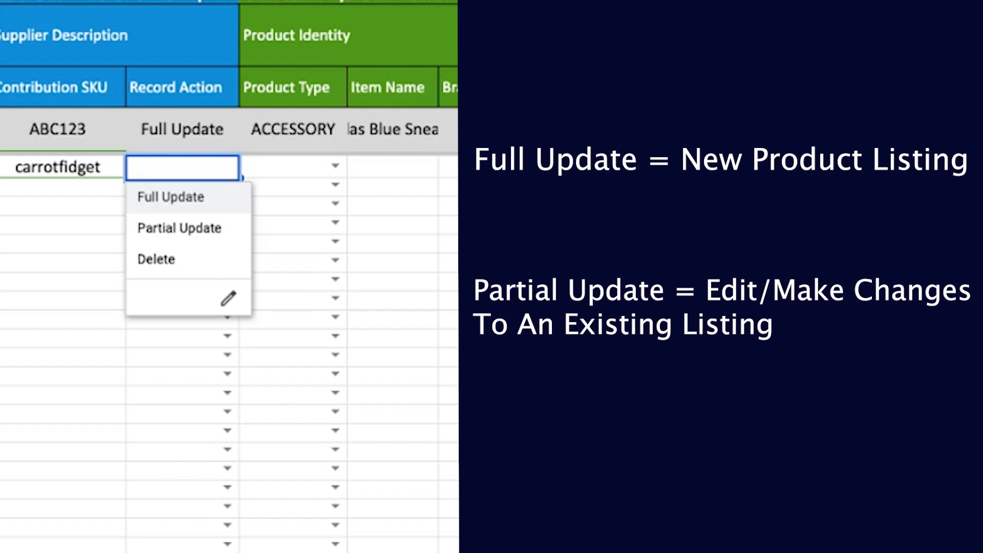
{"action": "left_click", "coordinate": [199, 229]}
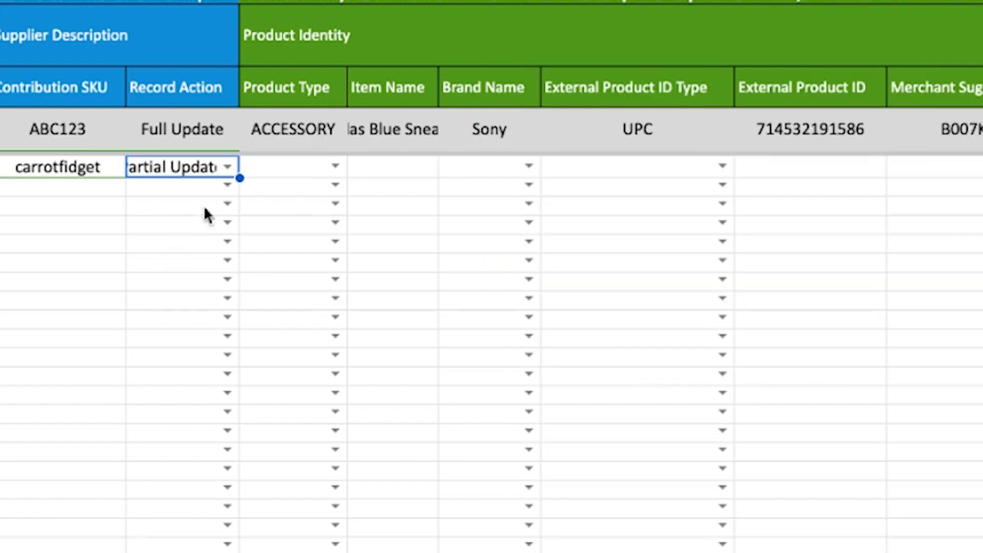
Step: Choose TOYS_AND_GAMES as the Product Type in C7
{"action": "double_click", "coordinate": [300, 173]}
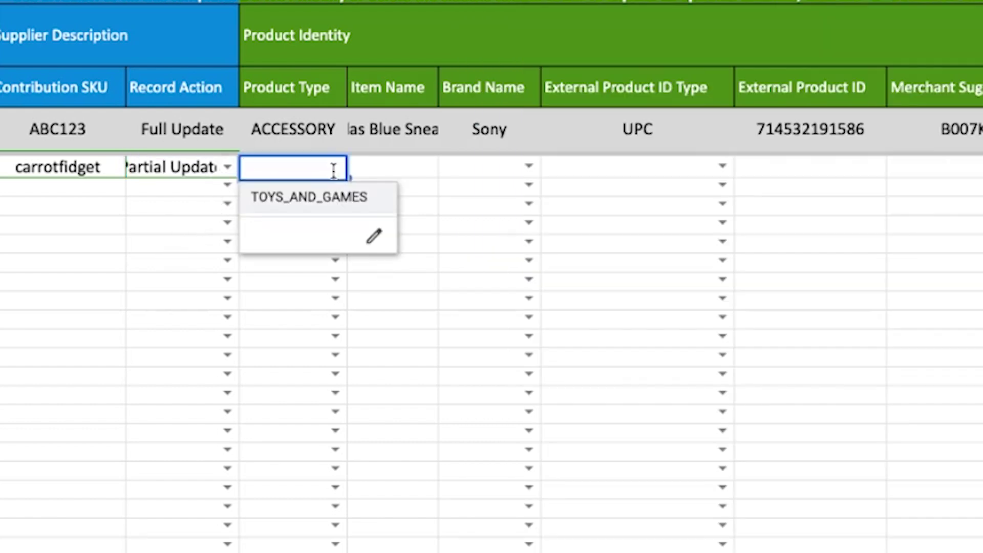
{"action": "left_click", "coordinate": [338, 197]}
{"action": "left_click", "coordinate": [360, 175]}
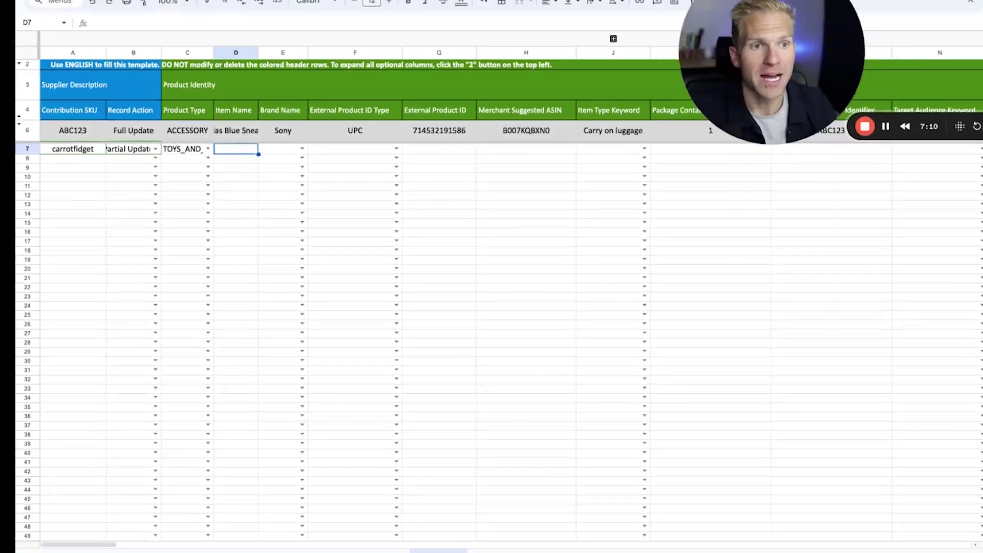
Step: Copy the item name from the Seller Central listing into the Item Name cell D7
{"action": "key", "text": "ctrl+Tab"}
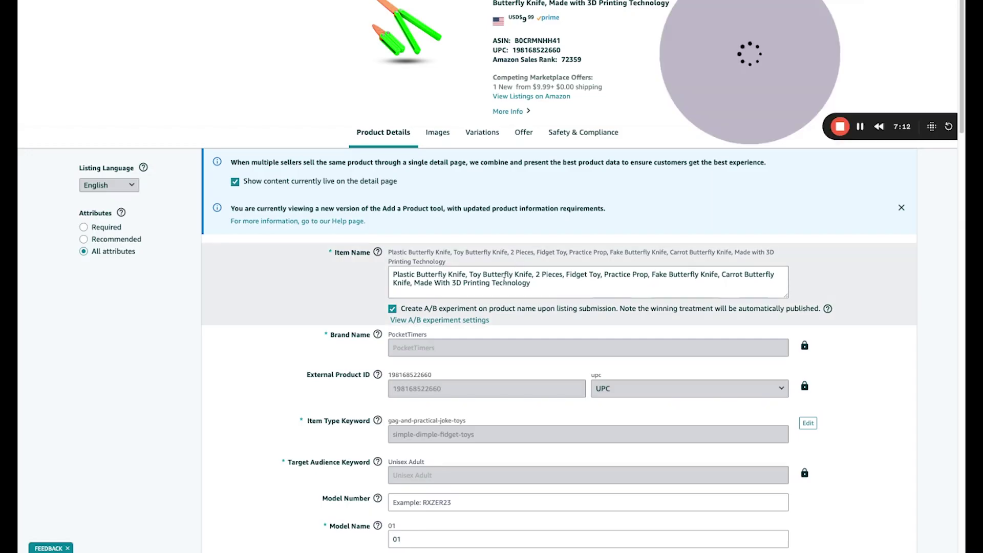
{"action": "triple_click", "coordinate": [504, 280]}
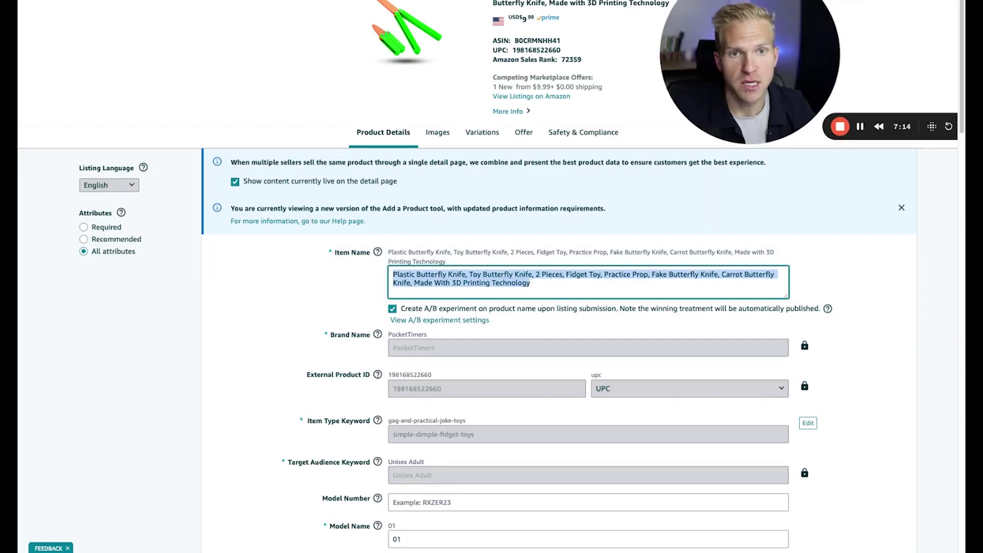
{"action": "key", "text": "ctrl+c"}
{"action": "key", "text": "ctrl+Tab"}
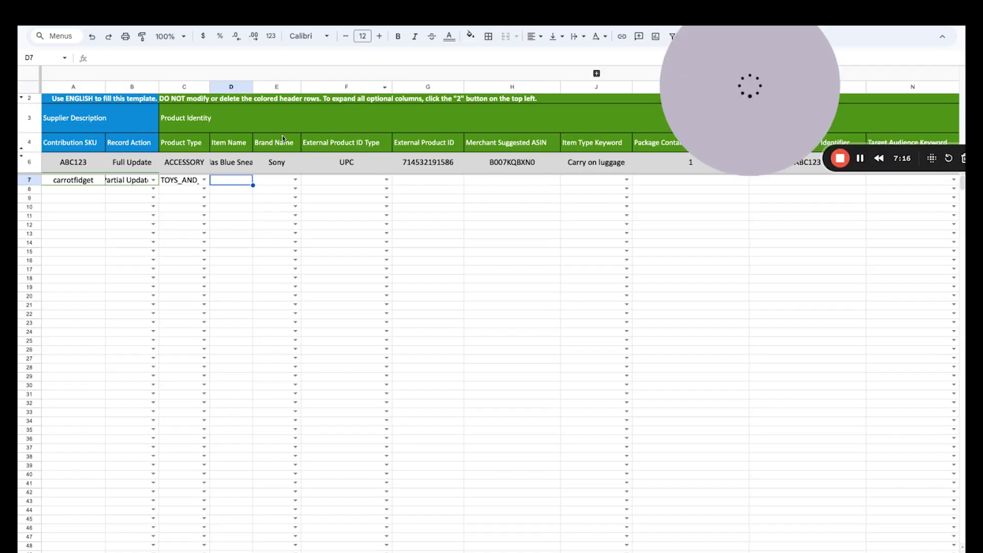
{"action": "key", "text": "ctrl+v"}
{"action": "left_click", "coordinate": [257, 182]}
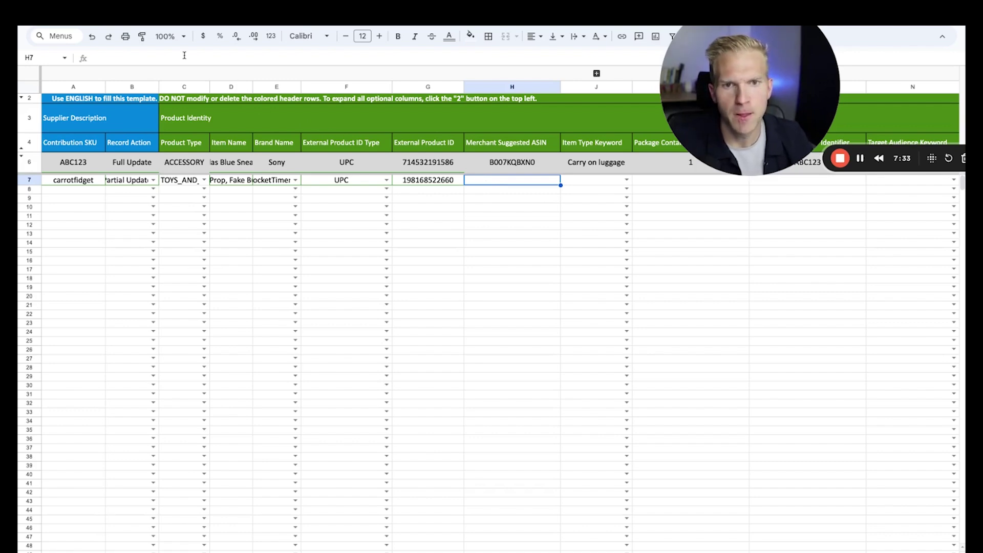
Step: Paste ASIN B0CRMNHH41 into Merchant Suggested ASIN H7 and remove the extra blank line
{"action": "key", "text": "ctrl+v"}
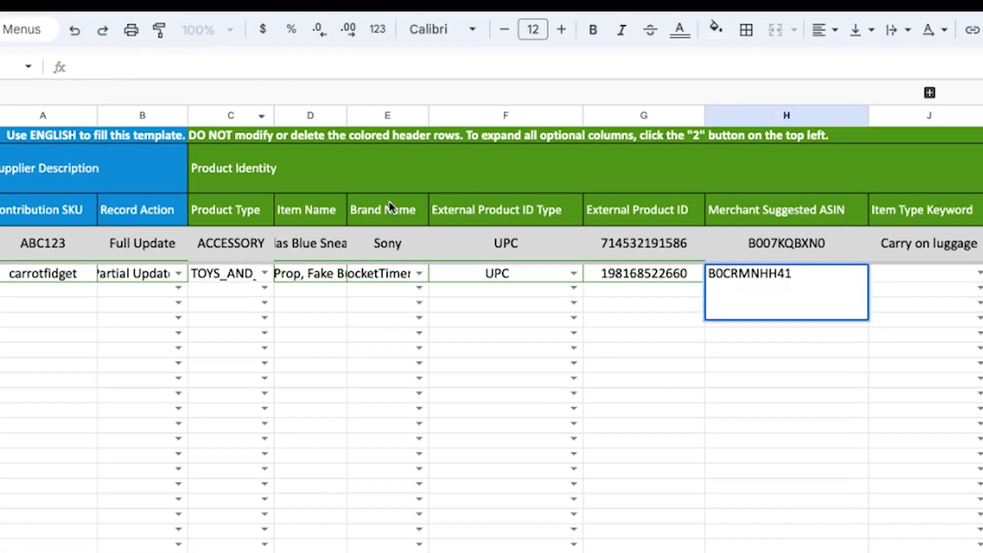
{"action": "key", "text": "Tab"}
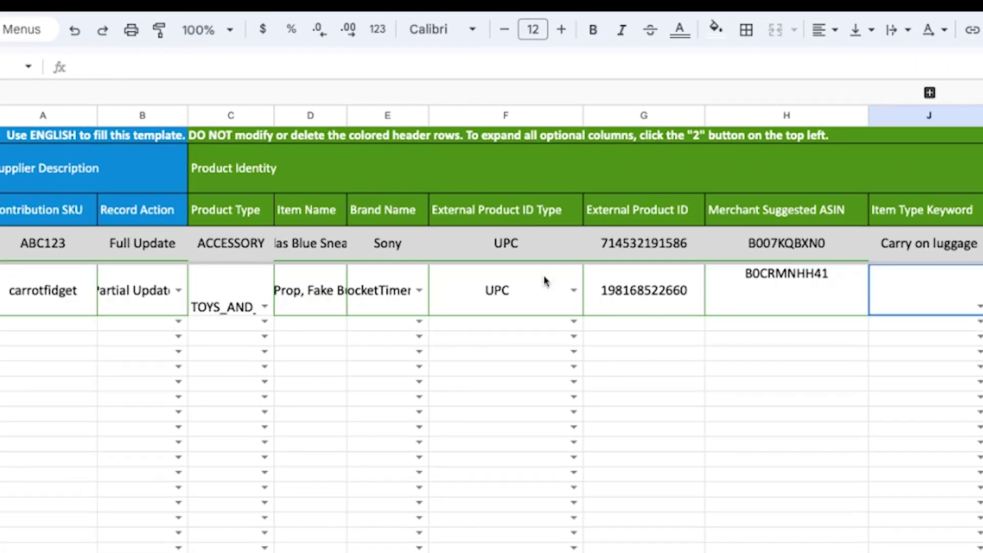
{"action": "left_click", "coordinate": [768, 312]}
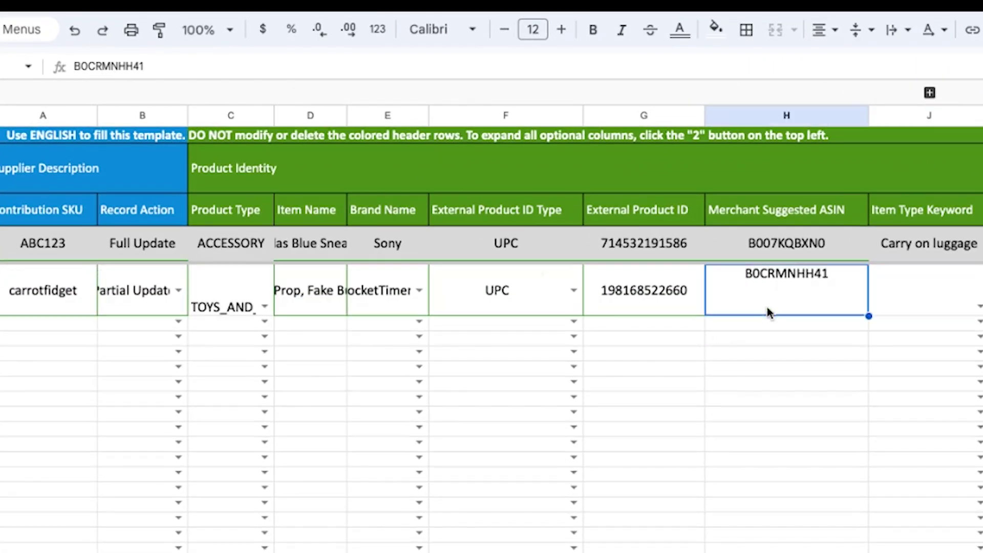
{"action": "double_click", "coordinate": [767, 312]}
{"action": "key", "text": "BackSpace"}
{"action": "key", "text": "Tab"}
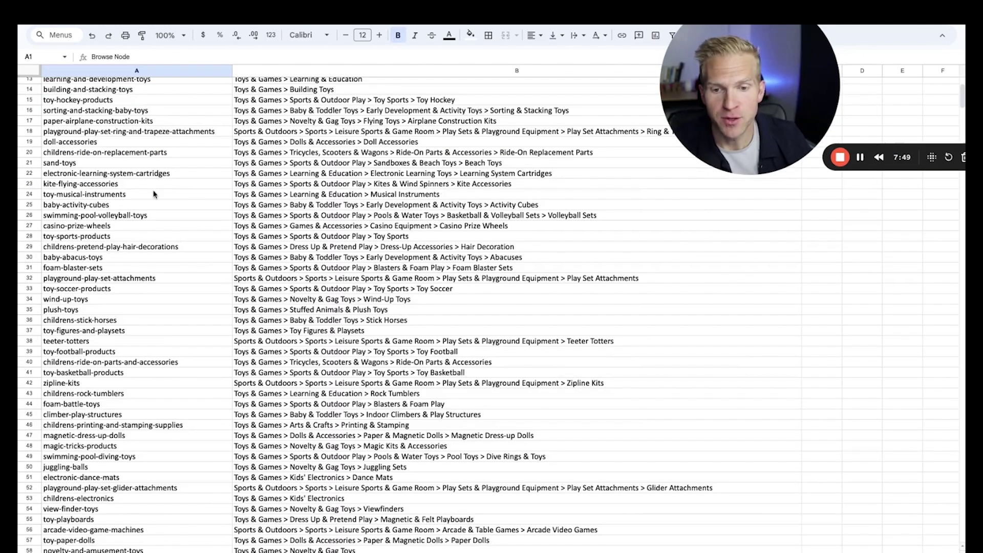
Step: Add a filter to the whole Browse Data sheet and sort the browse nodes A to Z
{"action": "scroll", "coordinate": [153, 201], "scroll_direction": "up", "scroll_amount": 5}
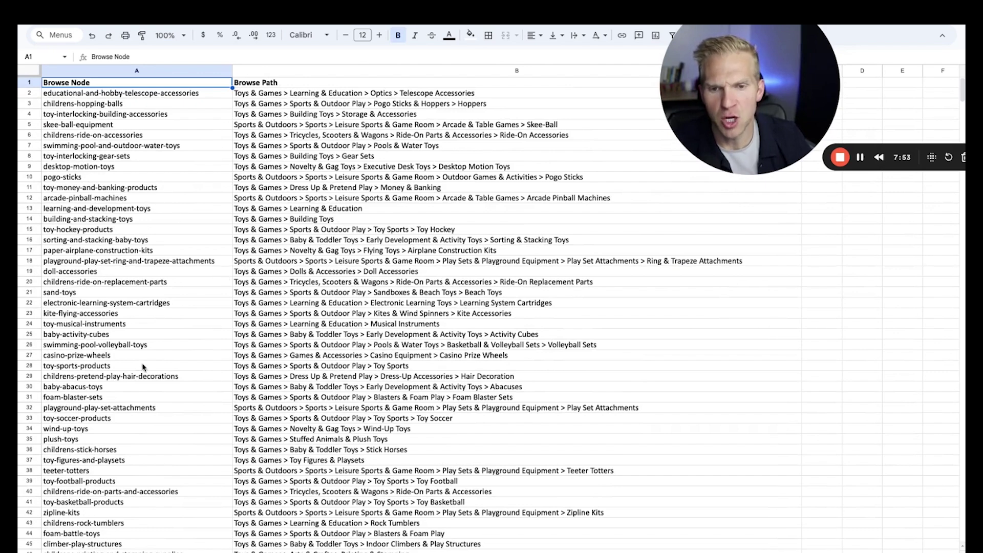
{"action": "left_click", "coordinate": [61, 273]}
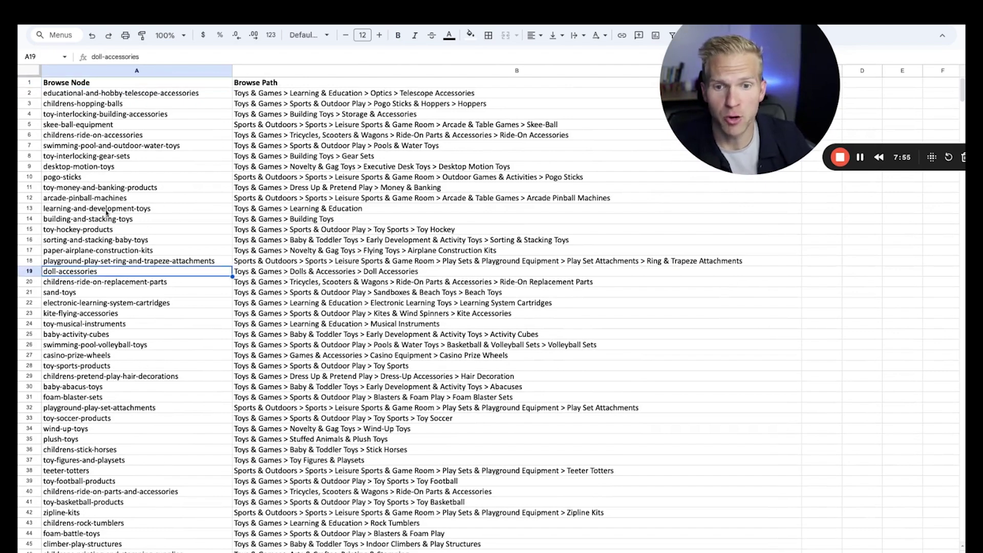
{"action": "left_click", "coordinate": [28, 72]}
{"action": "left_click", "coordinate": [671, 36]}
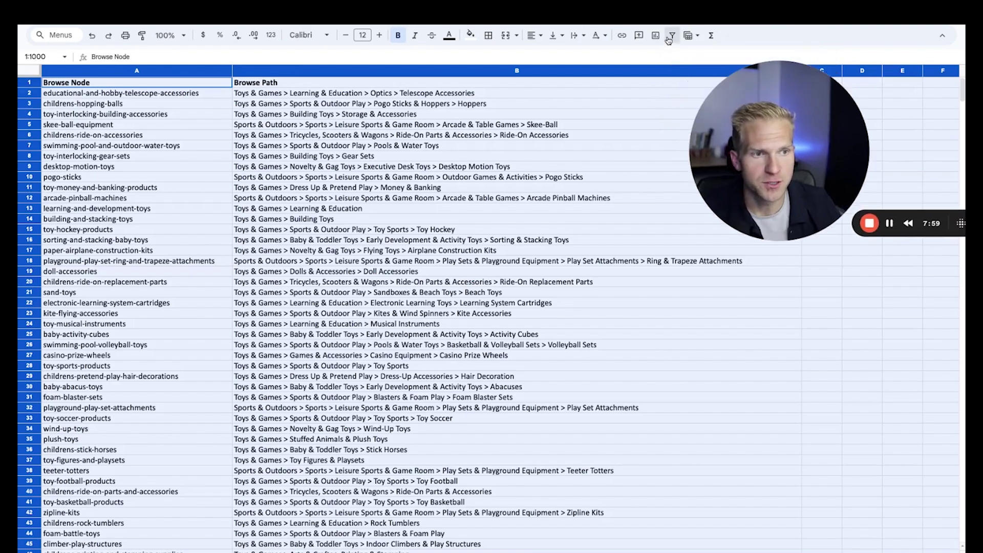
{"action": "left_click", "coordinate": [226, 82]}
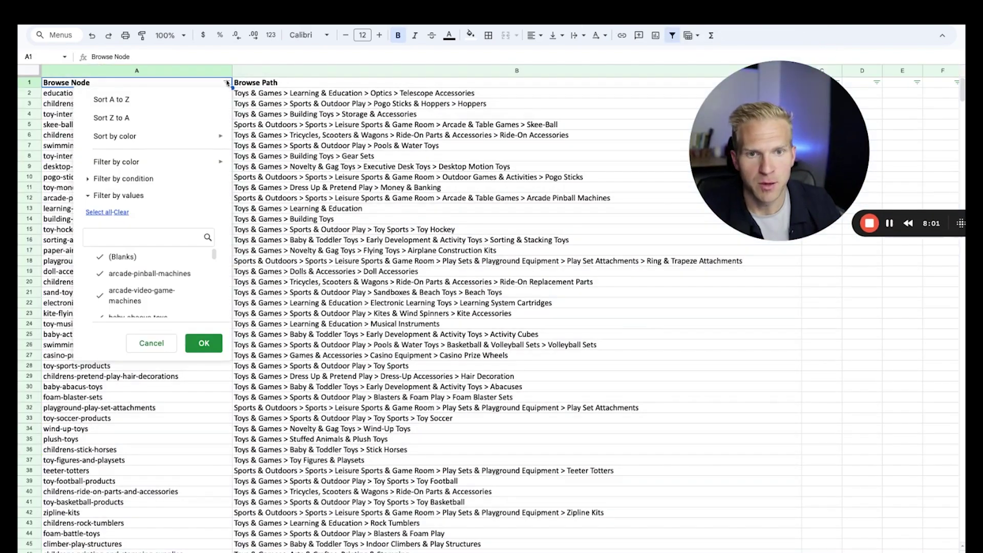
{"action": "left_click", "coordinate": [149, 99]}
Step: Copy gag-and-practical-joke-toys and paste it into Item Type Keyword J7 on the Template sheet
{"action": "scroll", "coordinate": [172, 261], "scroll_direction": "down", "scroll_amount": 15}
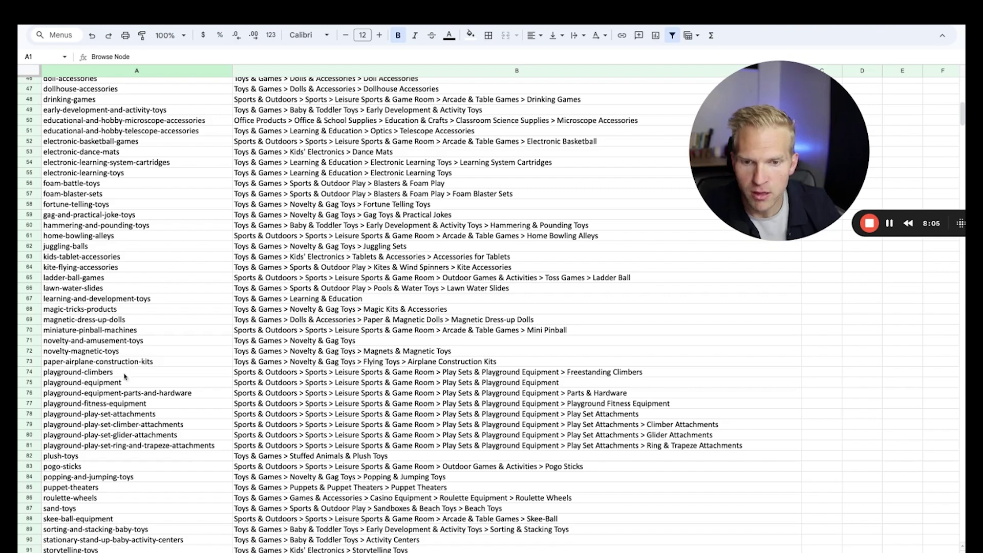
{"action": "left_click", "coordinate": [124, 375]}
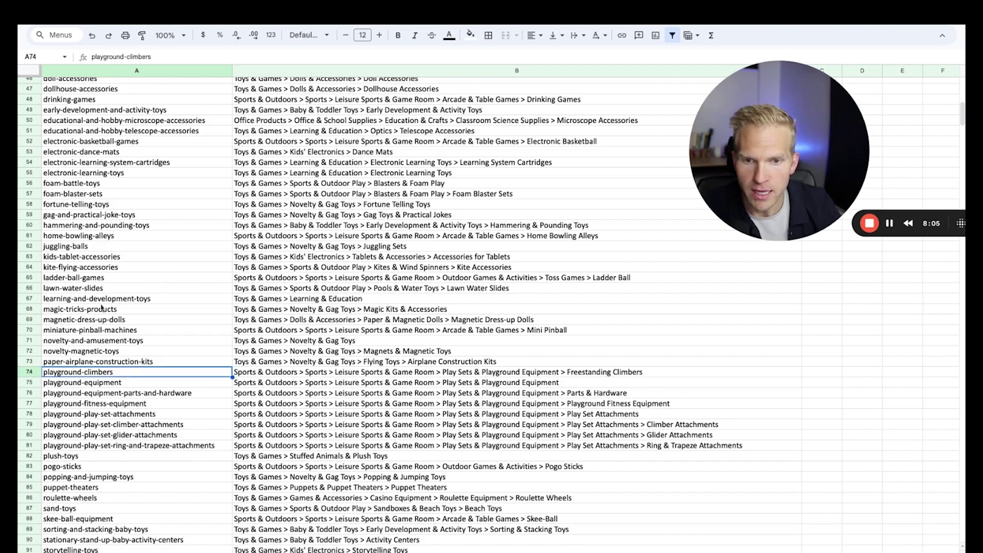
{"action": "scroll", "coordinate": [99, 358], "scroll_direction": "down", "scroll_amount": 1}
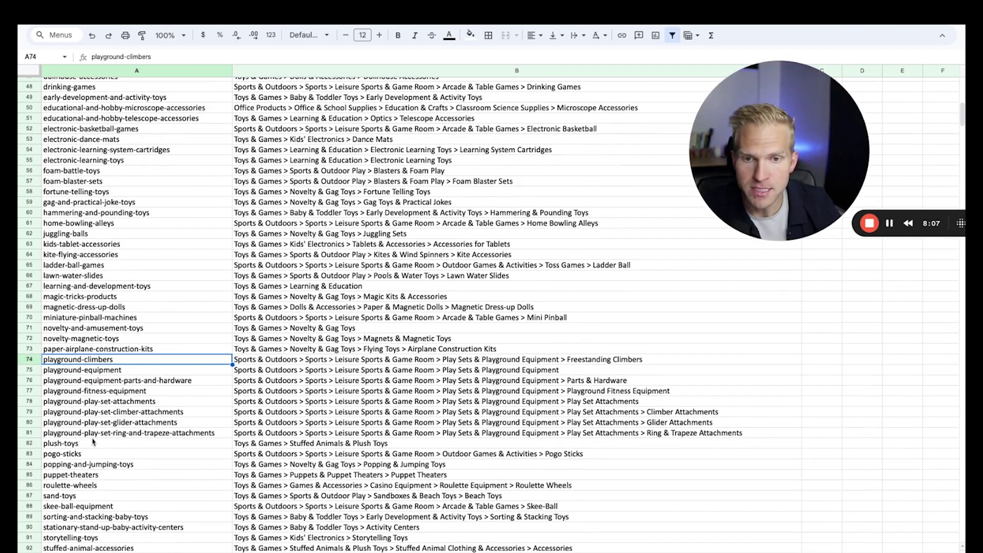
{"action": "left_click", "coordinate": [94, 202]}
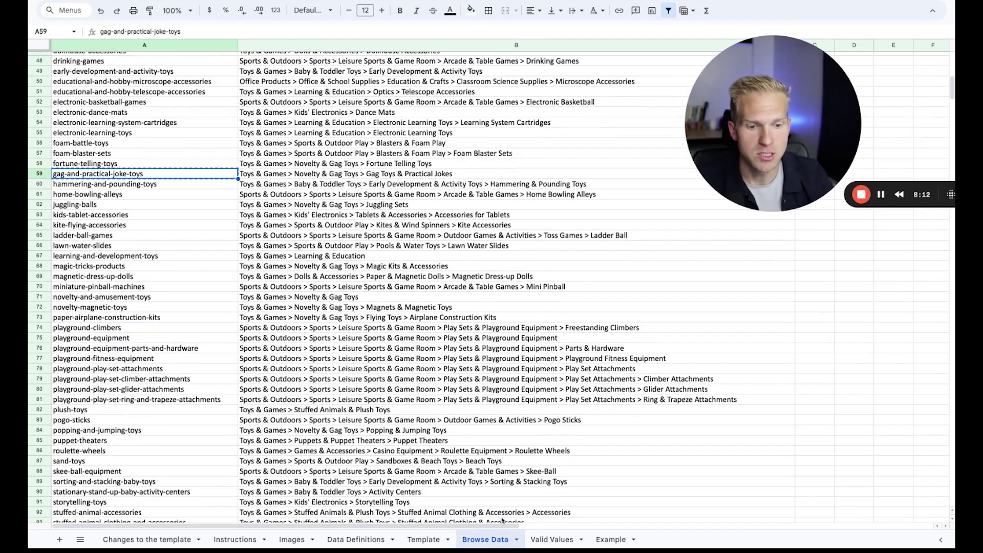
{"action": "left_click", "coordinate": [424, 539]}
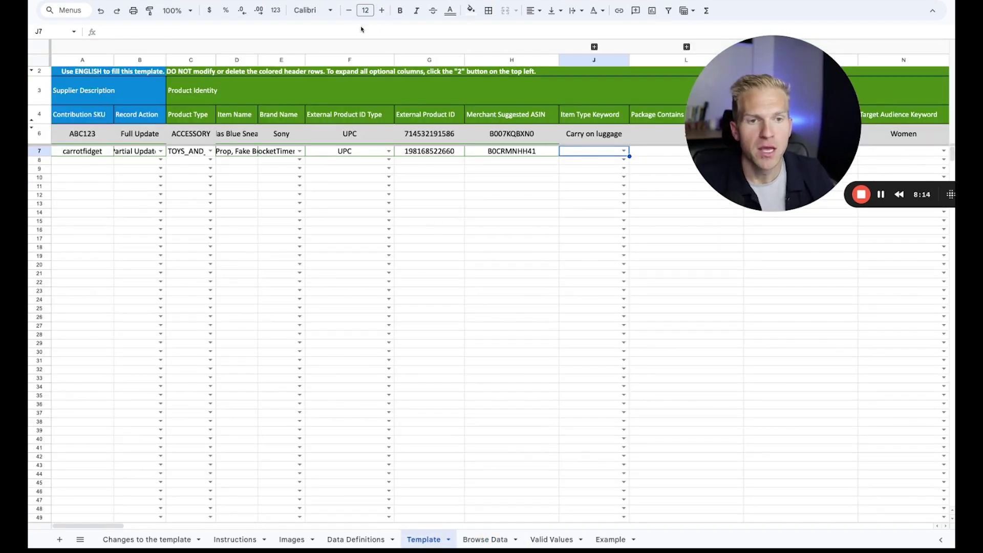
{"action": "key", "text": "ctrl+v"}
{"action": "key", "text": "Return"}
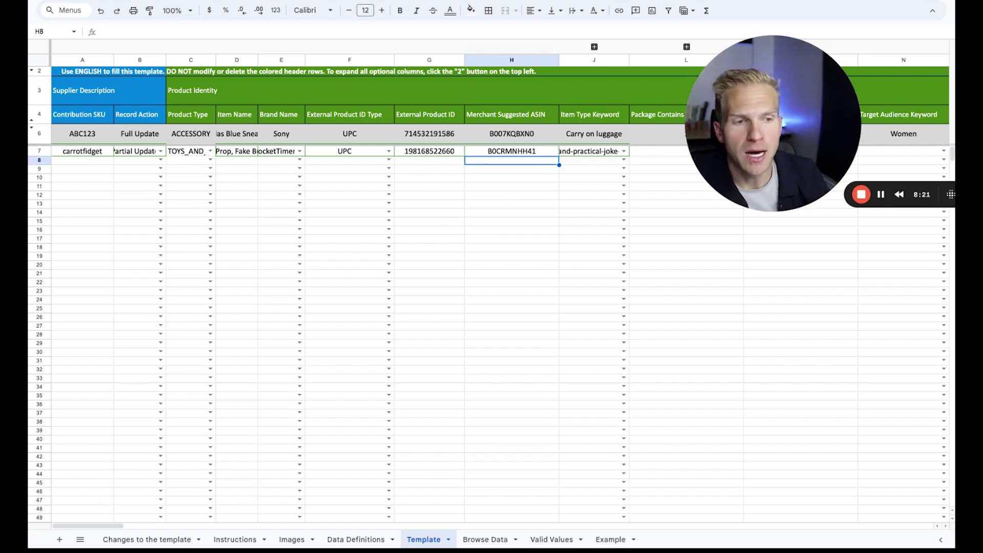
{"action": "left_click_drag", "start_coordinate": [783, 127], "coordinate": [737, 327]}
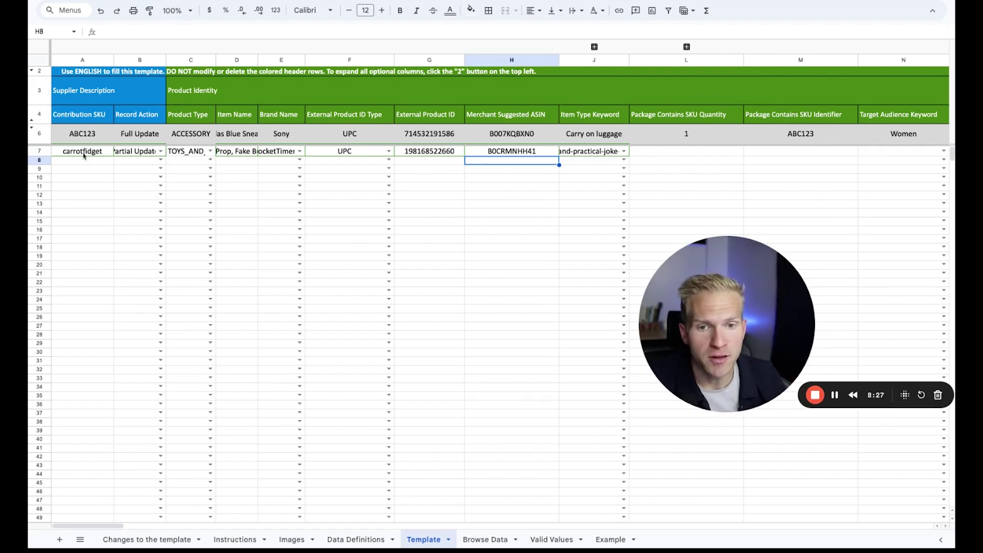
{"action": "left_click", "coordinate": [686, 122]}
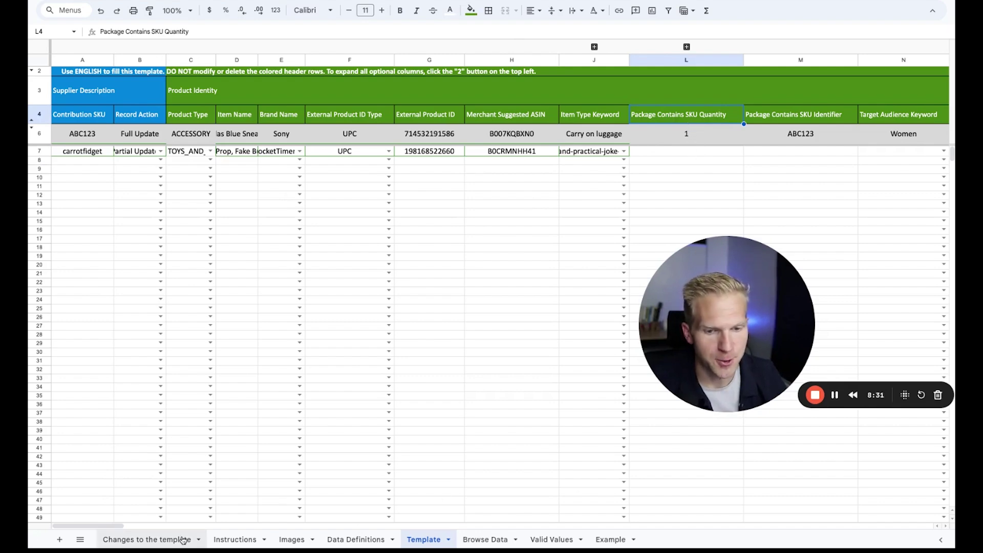
{"action": "scroll", "coordinate": [122, 527], "scroll_direction": "right", "scroll_amount": 5}
{"action": "scroll", "coordinate": [128, 527], "scroll_direction": "right", "scroll_amount": 10}
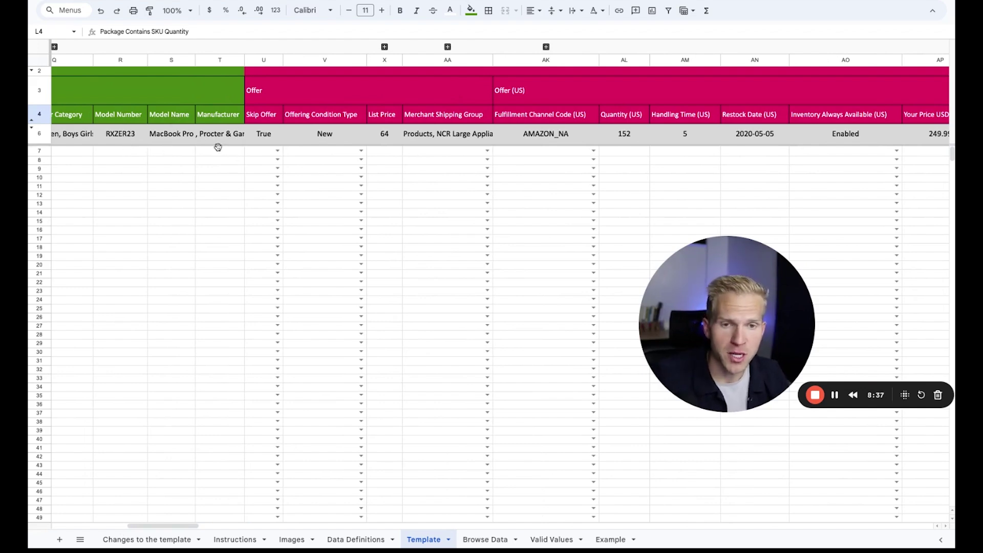
{"action": "left_click", "coordinate": [696, 152]}
{"action": "key", "text": "Right"}
{"action": "key", "text": "Right"}
{"action": "key", "text": "Right"}
{"action": "key", "text": "Right"}
{"action": "key", "text": "Right"}
{"action": "key", "text": "Right"}
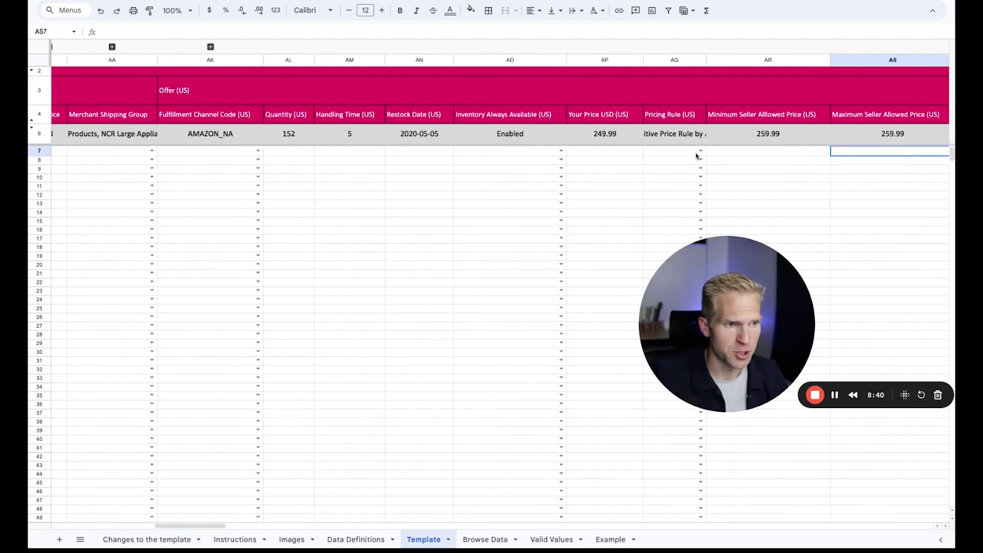
{"action": "key", "text": "Right"}
{"action": "scroll", "coordinate": [68, 292], "scroll_direction": "left", "scroll_amount": 15}
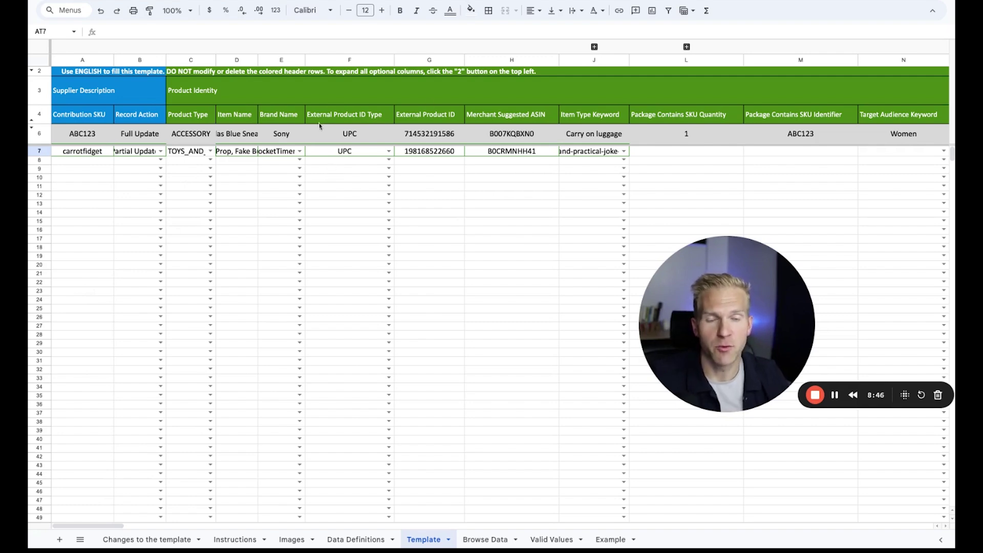
{"action": "scroll", "coordinate": [81, 529], "scroll_direction": "right", "scroll_amount": 10}
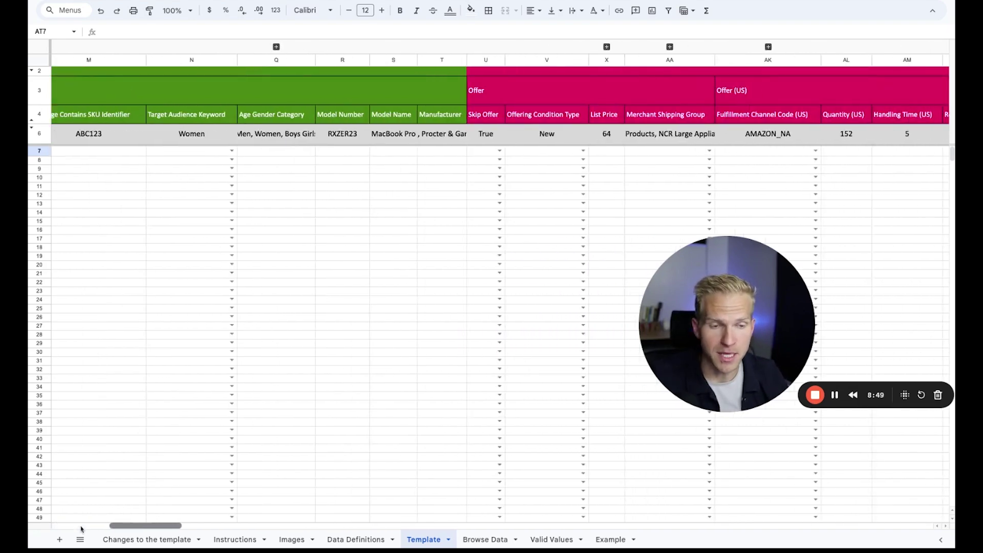
{"action": "scroll", "coordinate": [81, 529], "scroll_direction": "right", "scroll_amount": 15}
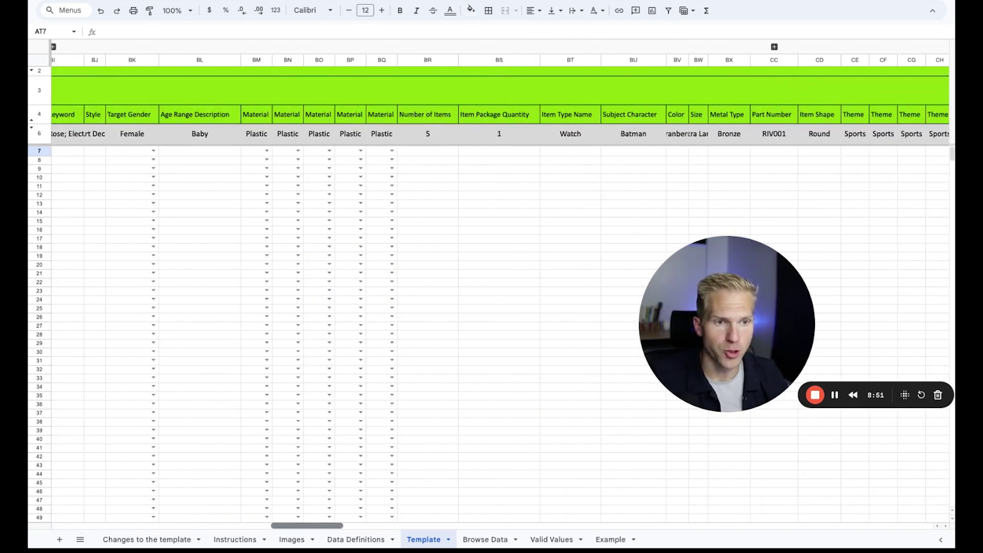
{"action": "scroll", "coordinate": [307, 525], "scroll_direction": "left", "scroll_amount": 1}
{"action": "left_click", "coordinate": [256, 114]}
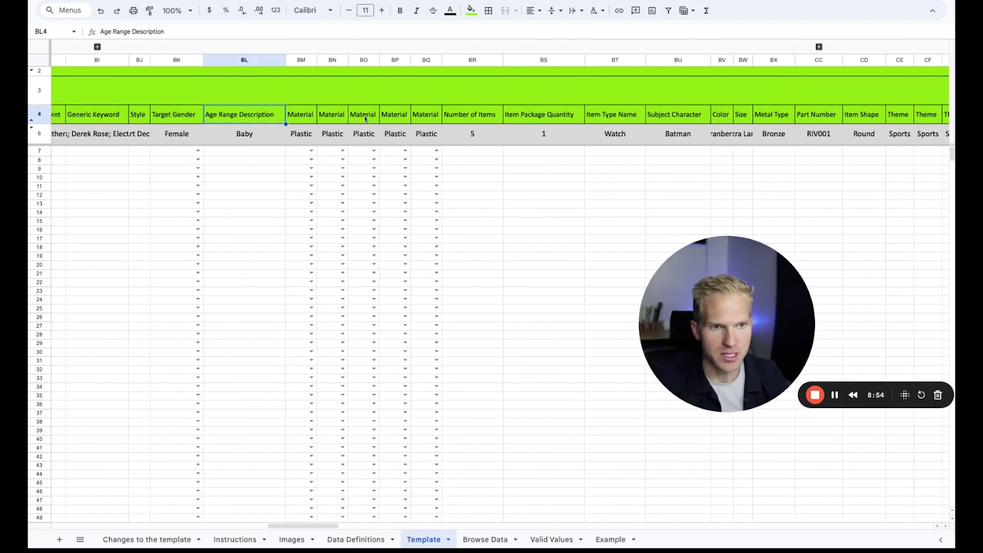
{"action": "left_click", "coordinate": [622, 160]}
{"action": "key", "text": "Right"}
{"action": "key", "text": "Right"}
{"action": "key", "text": "Right"}
{"action": "key", "text": "Right"}
{"action": "key", "text": "Right"}
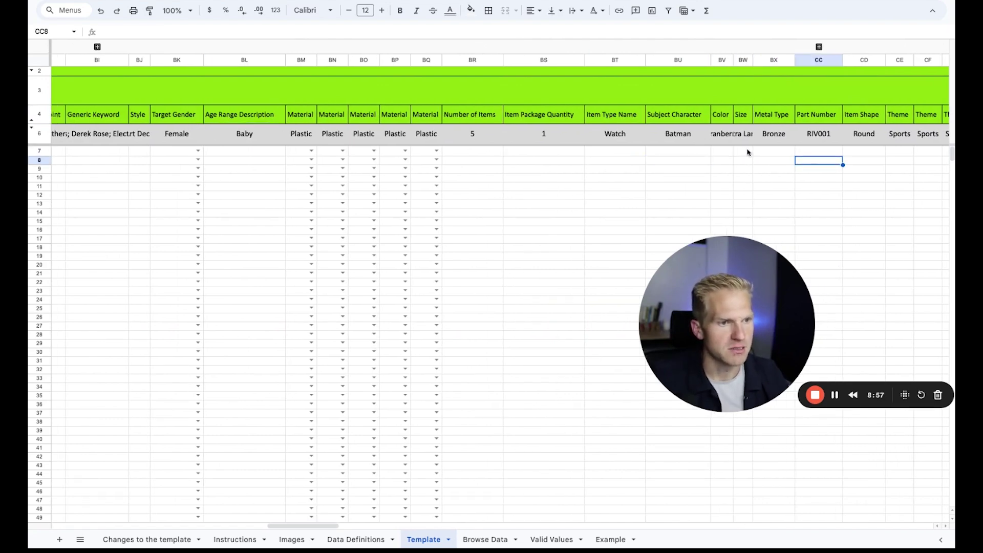
{"action": "key", "text": "Right"}
{"action": "key", "text": "Right"}
{"action": "key", "text": "Right"}
{"action": "key", "text": "Right"}
{"action": "key", "text": "Right"}
{"action": "key", "text": "Right"}
{"action": "key", "text": "Right"}
{"action": "key", "text": "Right"}
{"action": "key", "text": "Right"}
{"action": "key", "text": "Right"}
{"action": "key", "text": "Right"}
{"action": "key", "text": "Right"}
{"action": "key", "text": "Right"}
{"action": "key", "text": "Right"}
{"action": "key", "text": "Right"}
{"action": "key", "text": "Right"}
{"action": "key", "text": "Right"}
{"action": "key", "text": "Right"}
{"action": "key", "text": "Right"}
{"action": "key", "text": "Right"}
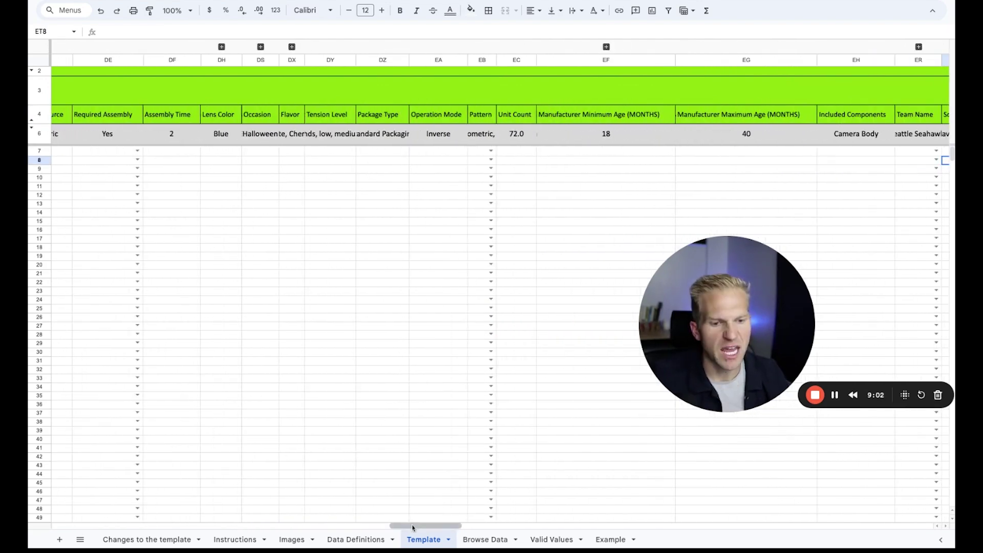
{"action": "scroll", "coordinate": [412, 527], "scroll_direction": "right", "scroll_amount": 15}
{"action": "scroll", "coordinate": [412, 527], "scroll_direction": "left", "scroll_amount": 4}
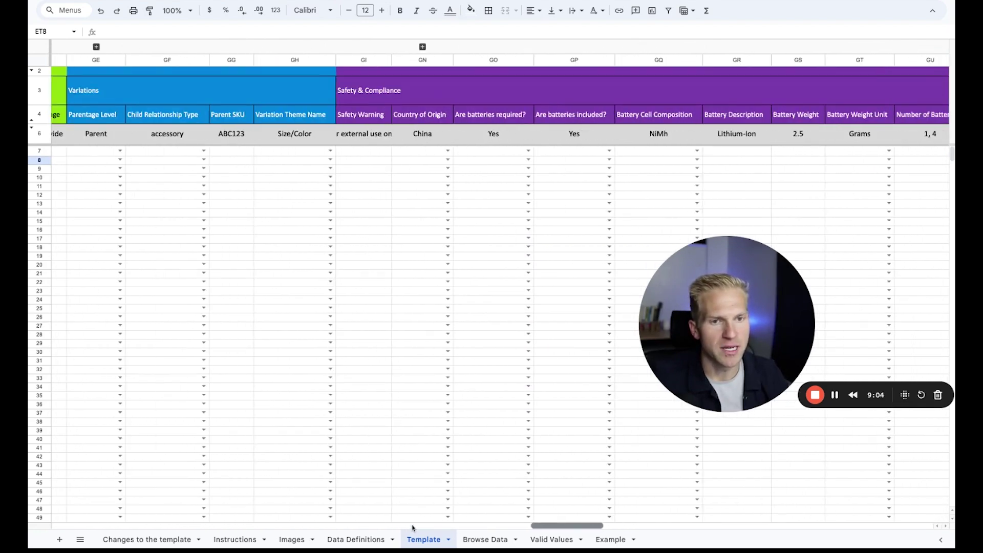
{"action": "scroll", "coordinate": [412, 527], "scroll_direction": "left", "scroll_amount": 3}
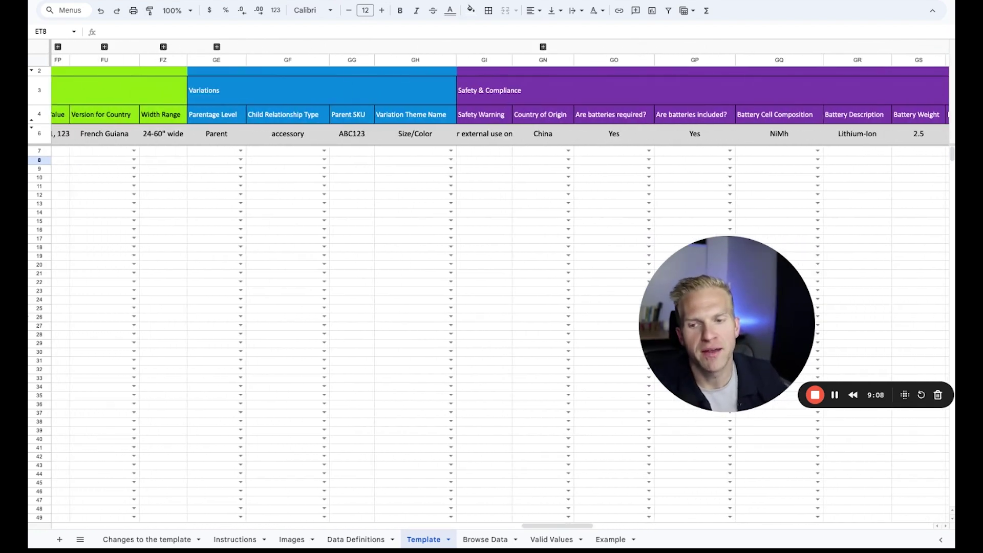
{"action": "left_click", "coordinate": [222, 308]}
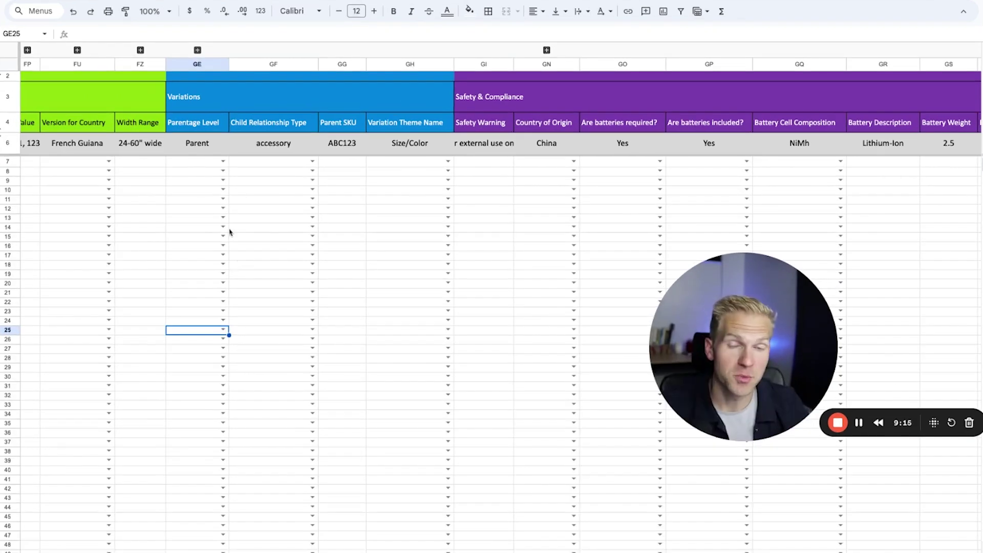
{"action": "left_click", "coordinate": [208, 173]}
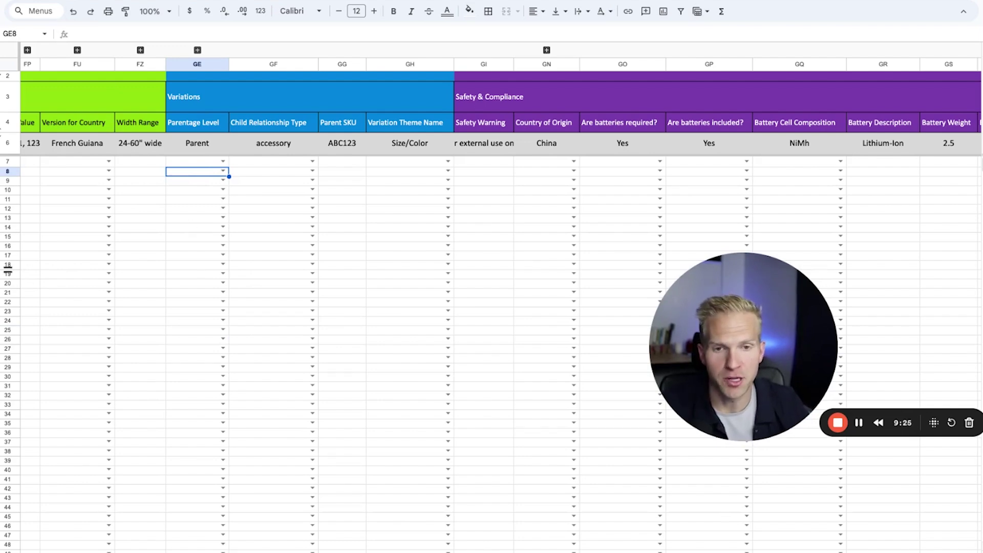
{"action": "scroll", "coordinate": [492, 308], "scroll_direction": "left", "scroll_amount": 20}
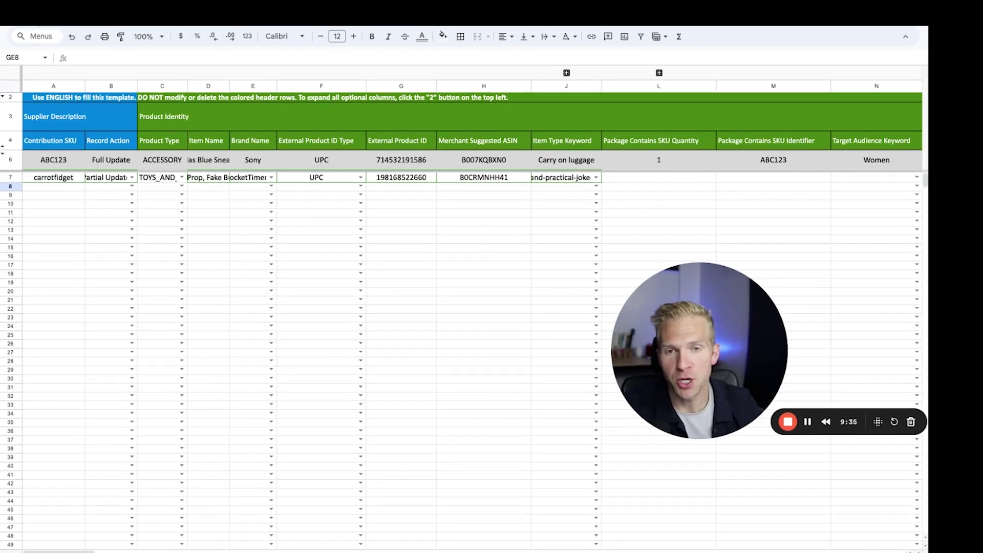
Step: Download the Template sheet as Tab Separated Values (.tsv) from the File menu
{"action": "key", "text": "ctrl+alt+f"}
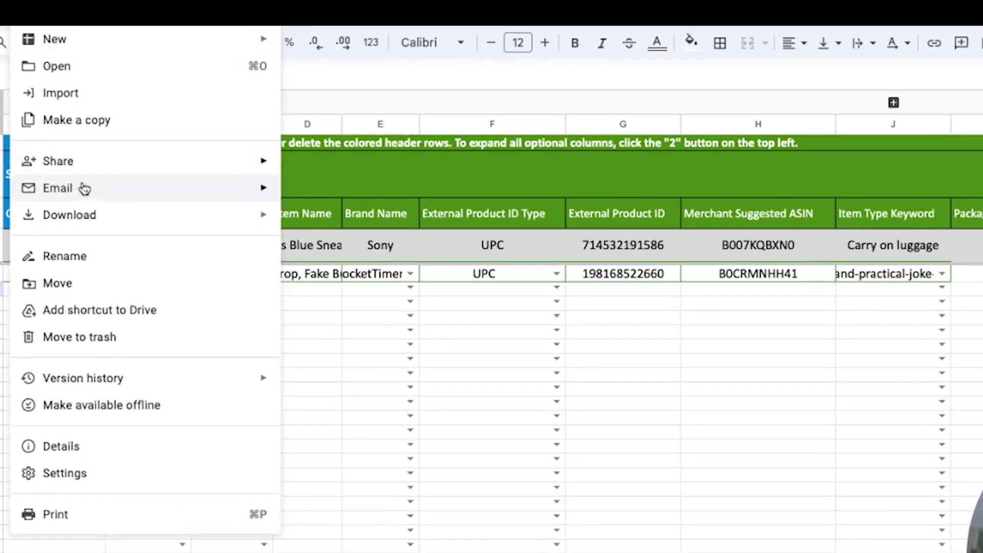
{"action": "mouse_move", "coordinate": [88, 215]}
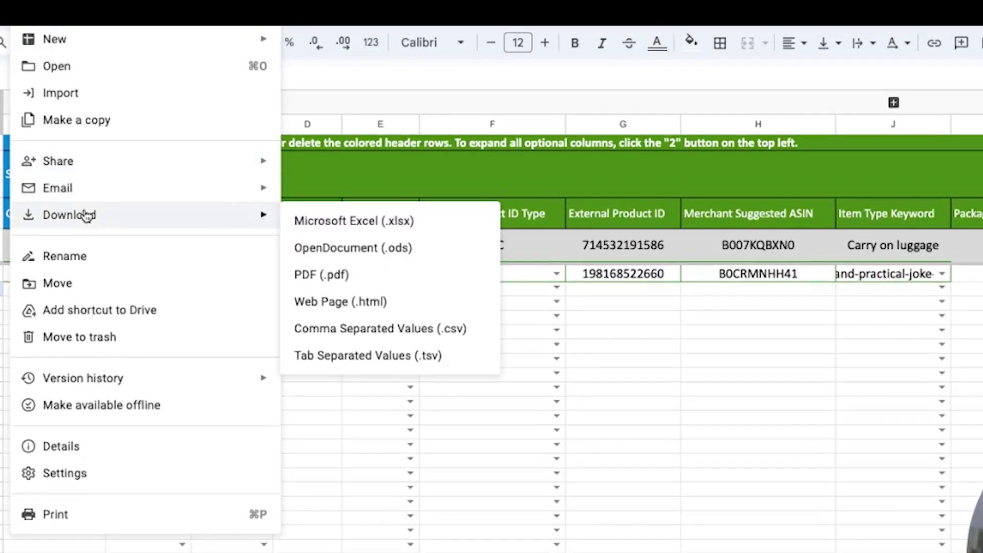
{"action": "left_click", "coordinate": [399, 368]}
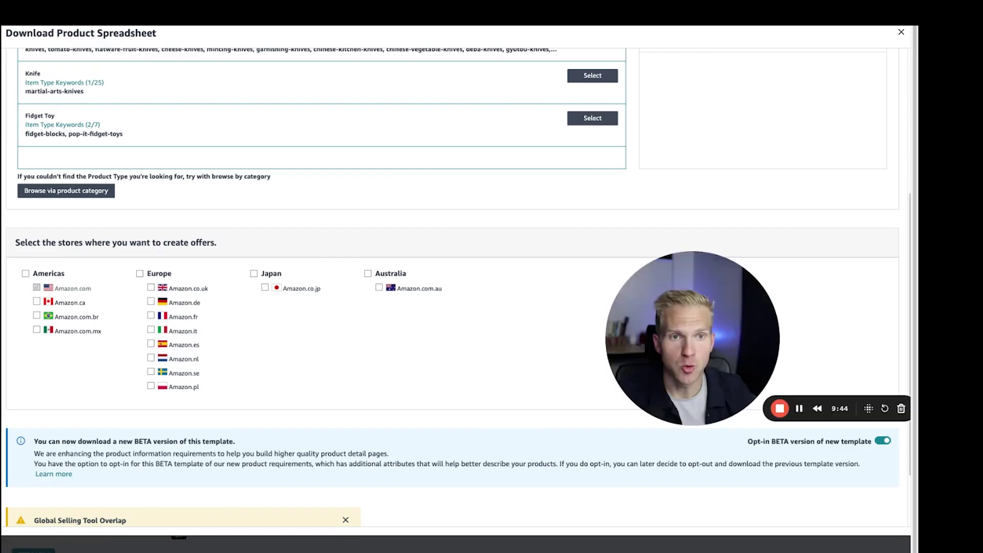
Step: Close the Download Product Spreadsheet window and browse for the TSV file on the upload page
{"action": "scroll", "coordinate": [547, 92], "scroll_direction": "up", "scroll_amount": 5}
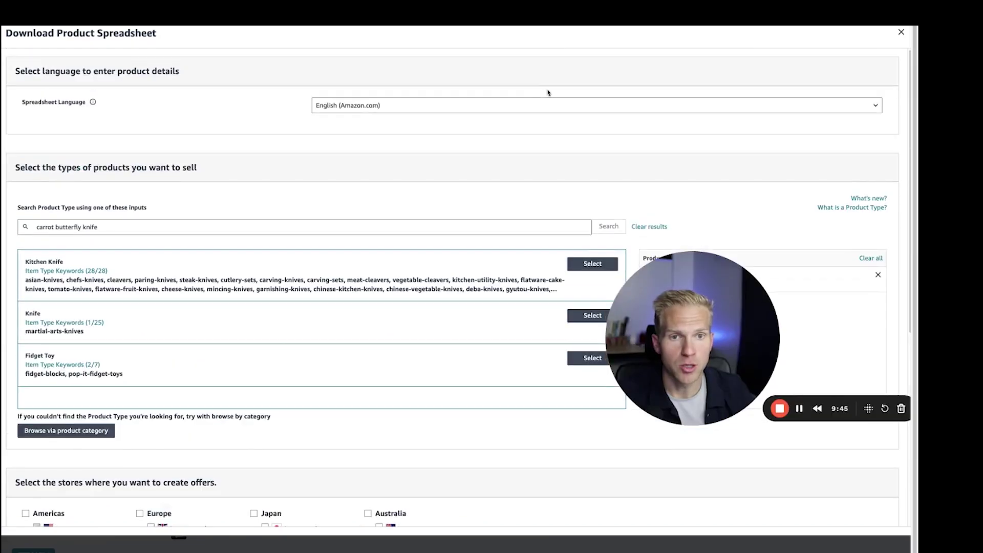
{"action": "key", "text": "Escape"}
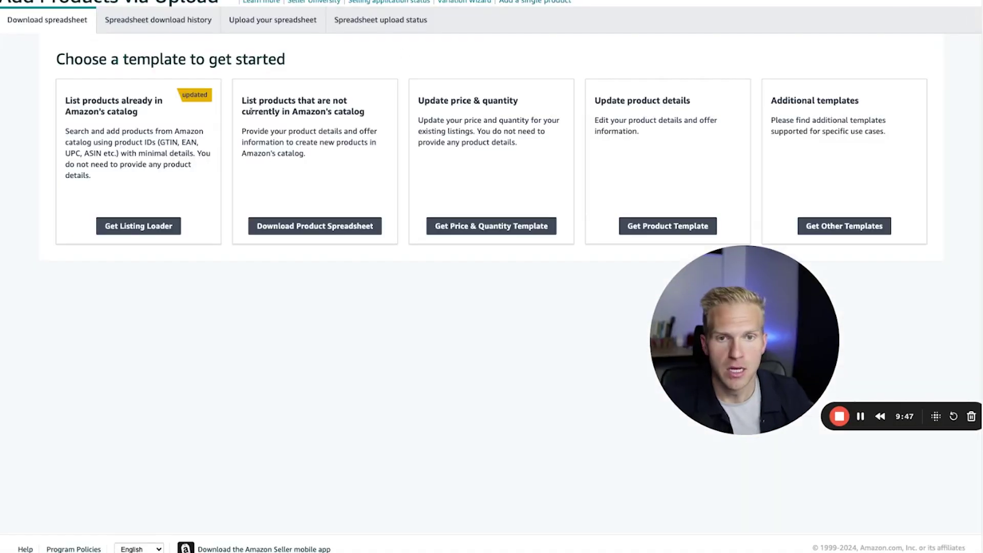
{"action": "left_click", "coordinate": [254, 20]}
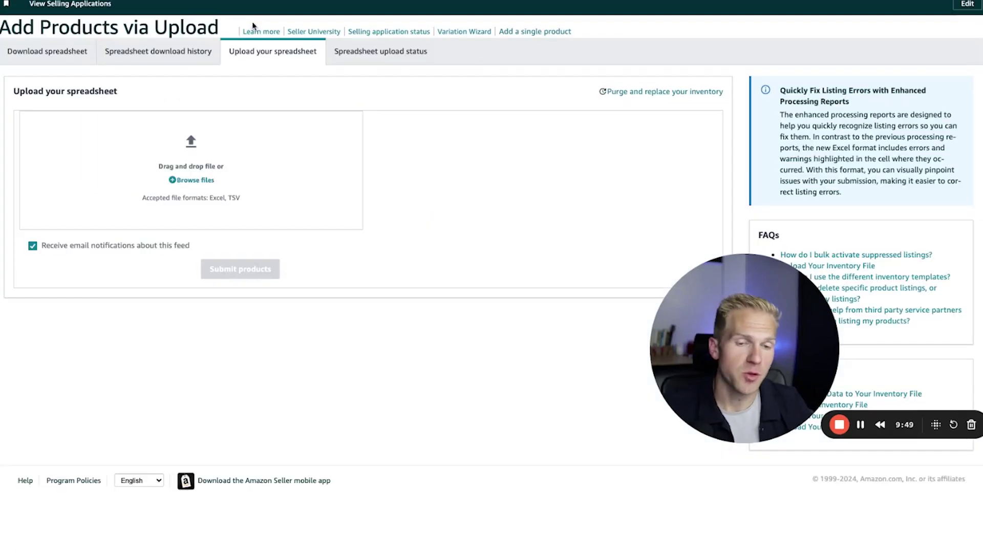
{"action": "left_click", "coordinate": [190, 179]}
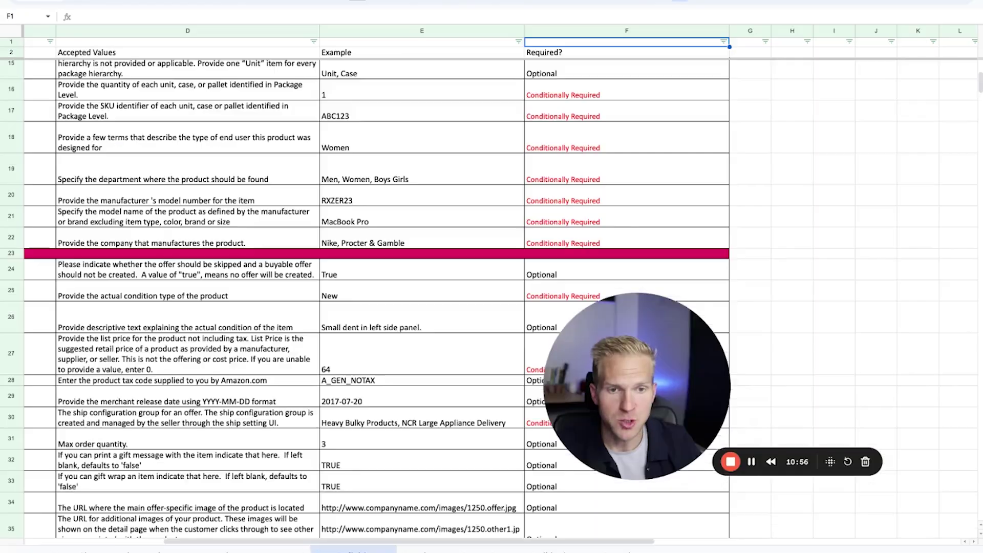
Step: Check the upload status list and select the latest upload's Batch ID, marked Done
{"action": "scroll", "coordinate": [390, 333], "scroll_direction": "down", "scroll_amount": 5}
{"action": "scroll", "coordinate": [390, 333], "scroll_direction": "up", "scroll_amount": 10}
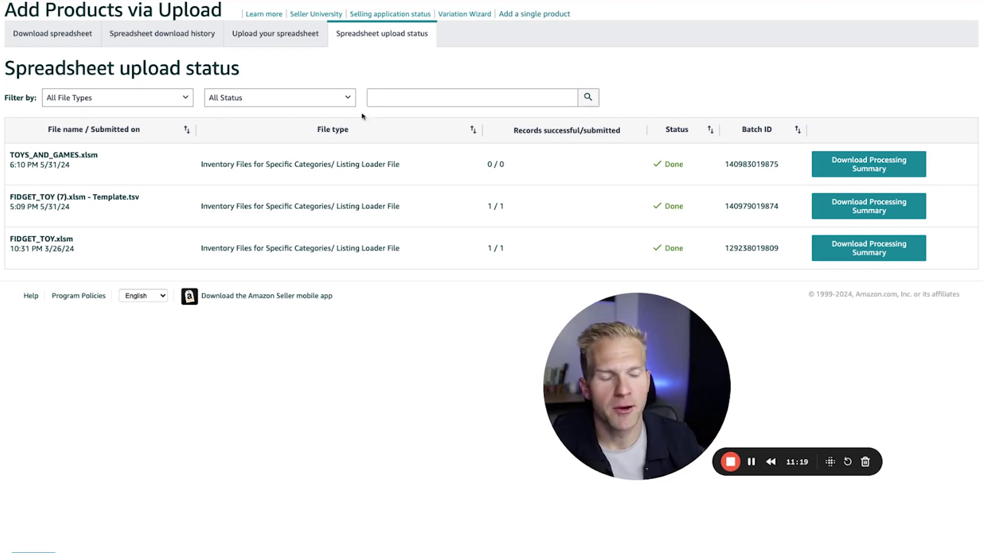
{"action": "double_click", "coordinate": [762, 164]}
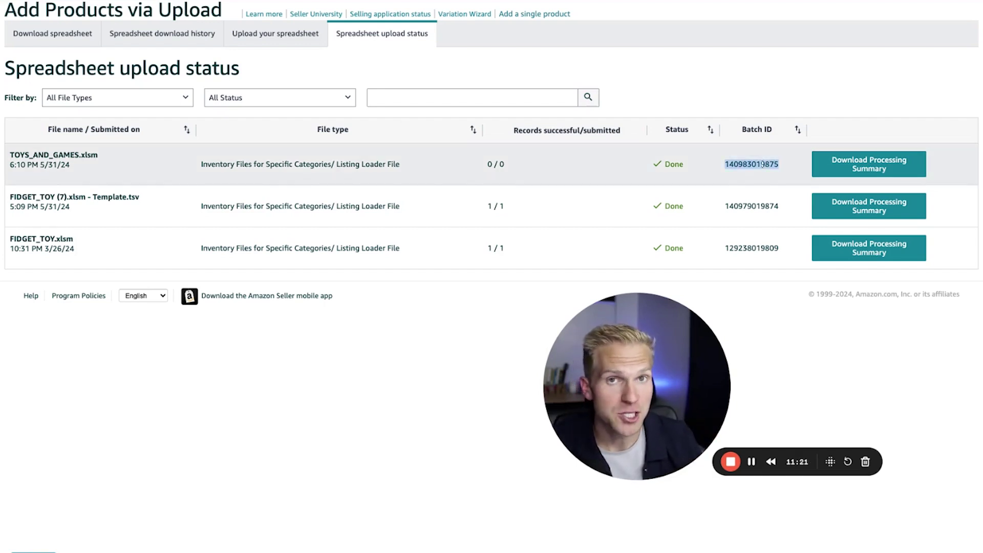